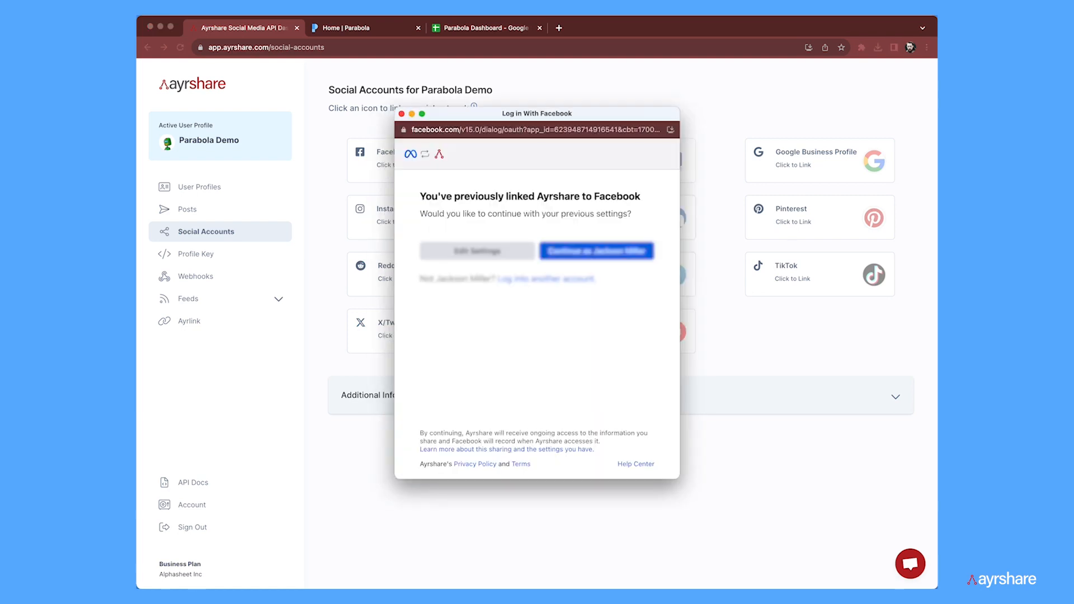
- Link the Alphasheet Facebook page and the X/Twitter account to the Parabola Demo profile, authorizing Ayrshare for both
click(597, 251)
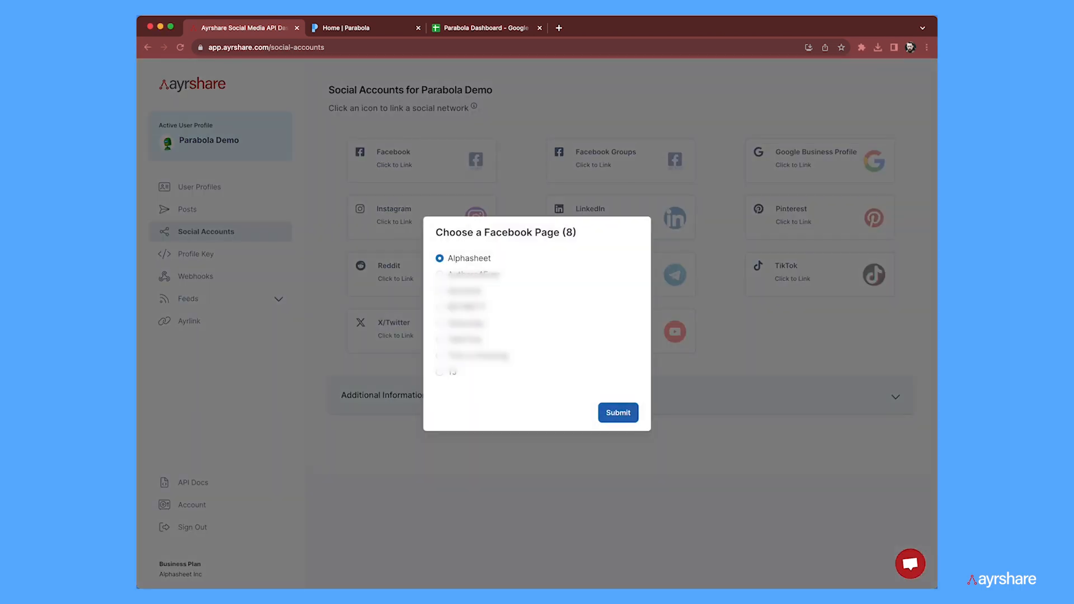
click(618, 413)
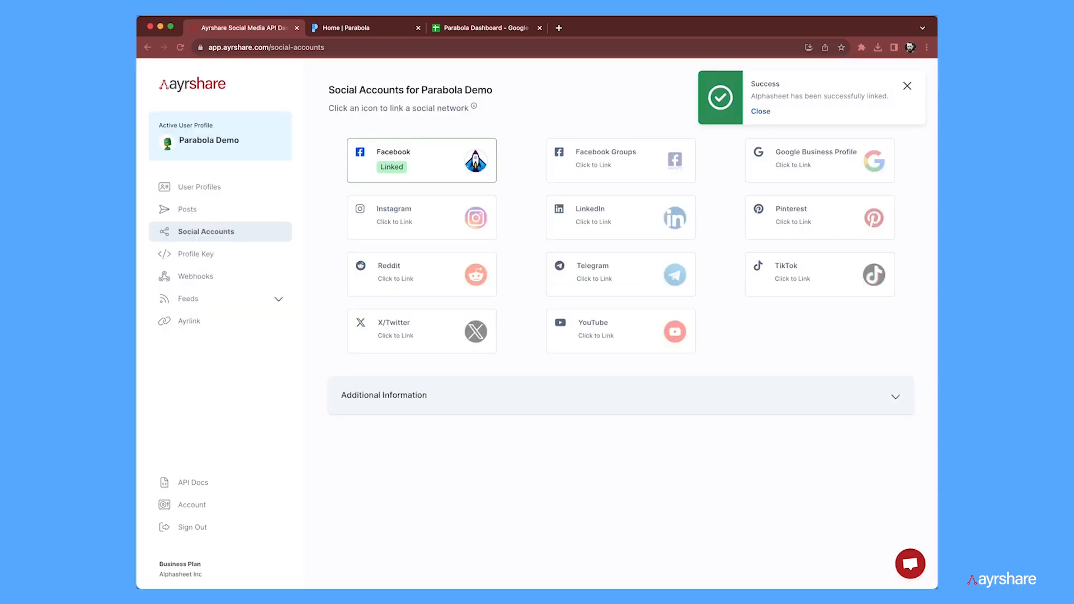
click(477, 332)
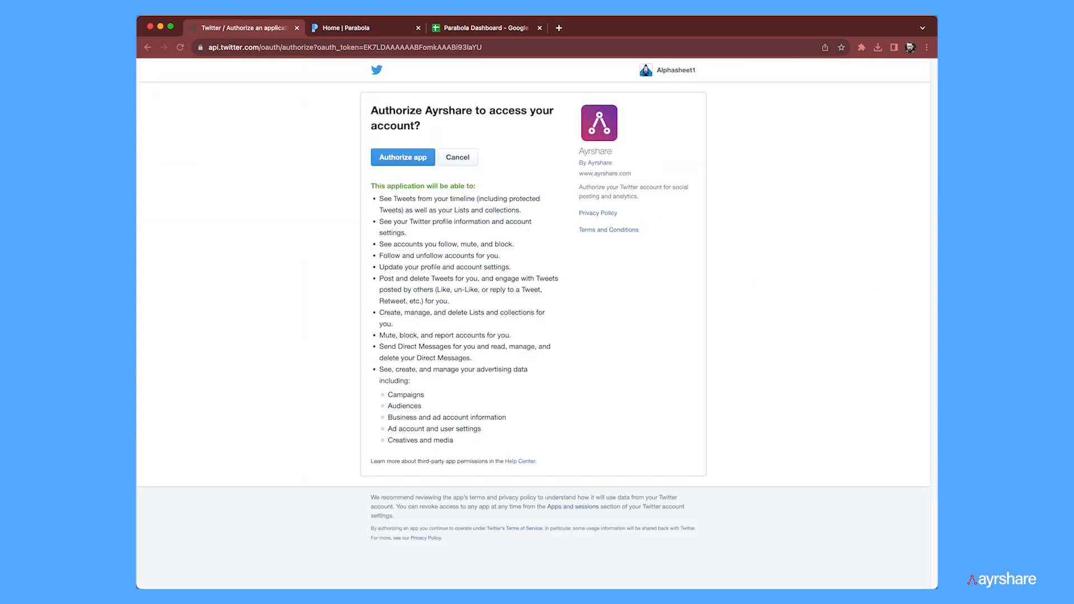
click(403, 157)
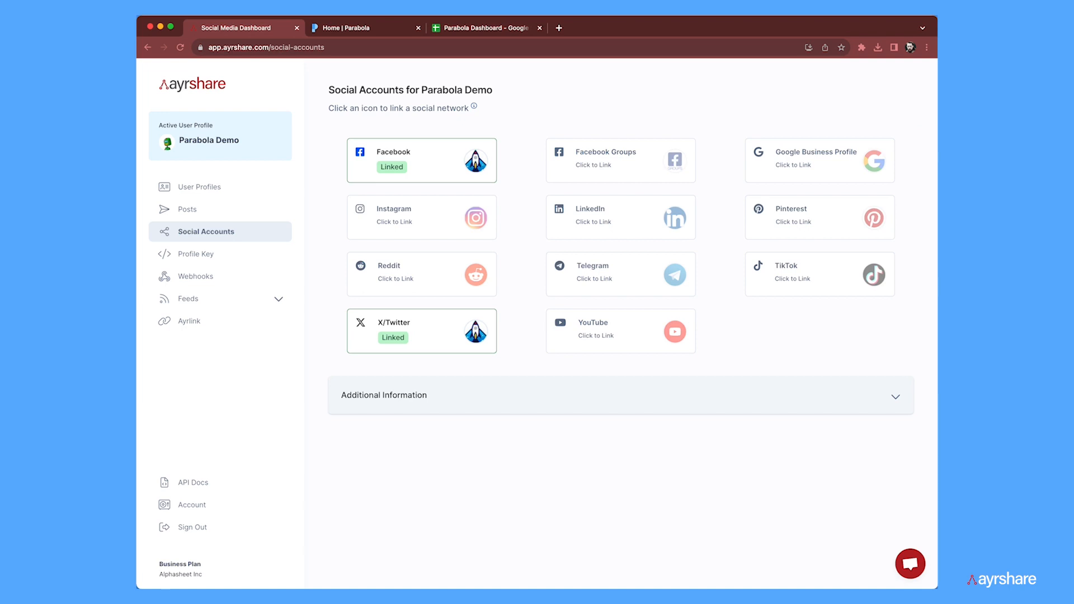
- Open the analytics endpoint in the Ayrshare API docs and read the Analytics on a Social Network section
click(193, 482)
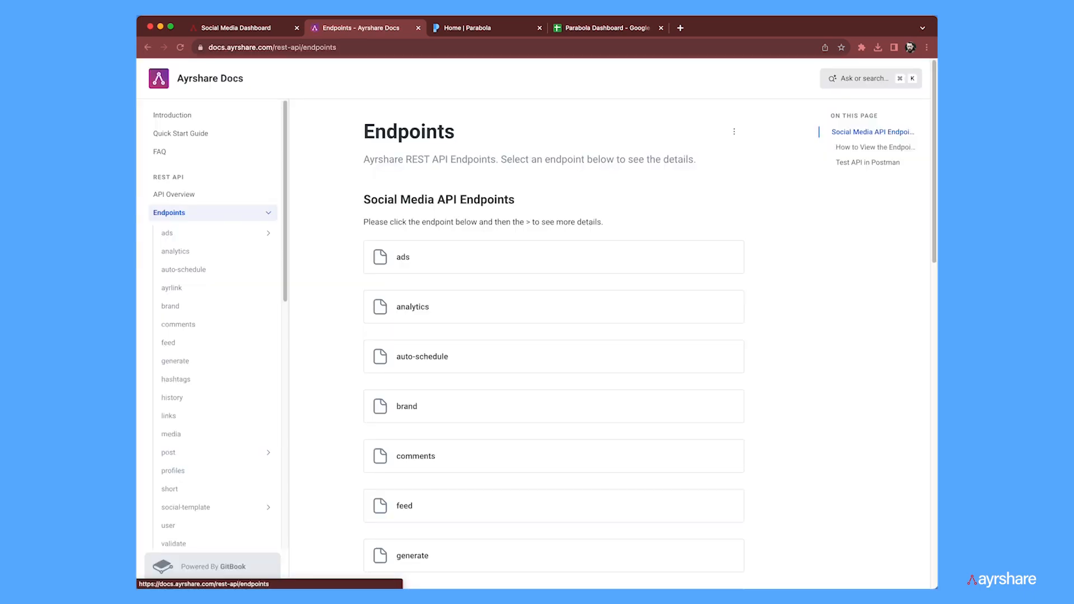
click(185, 251)
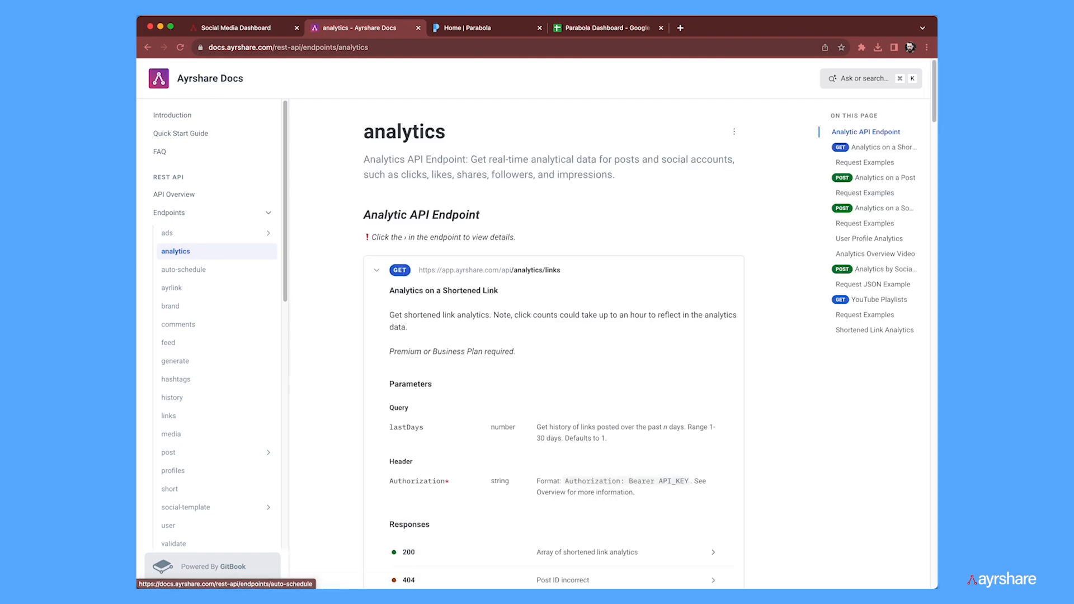
click(376, 270)
scroll(554, 344, down, 5)
scroll(554, 344, down, 1)
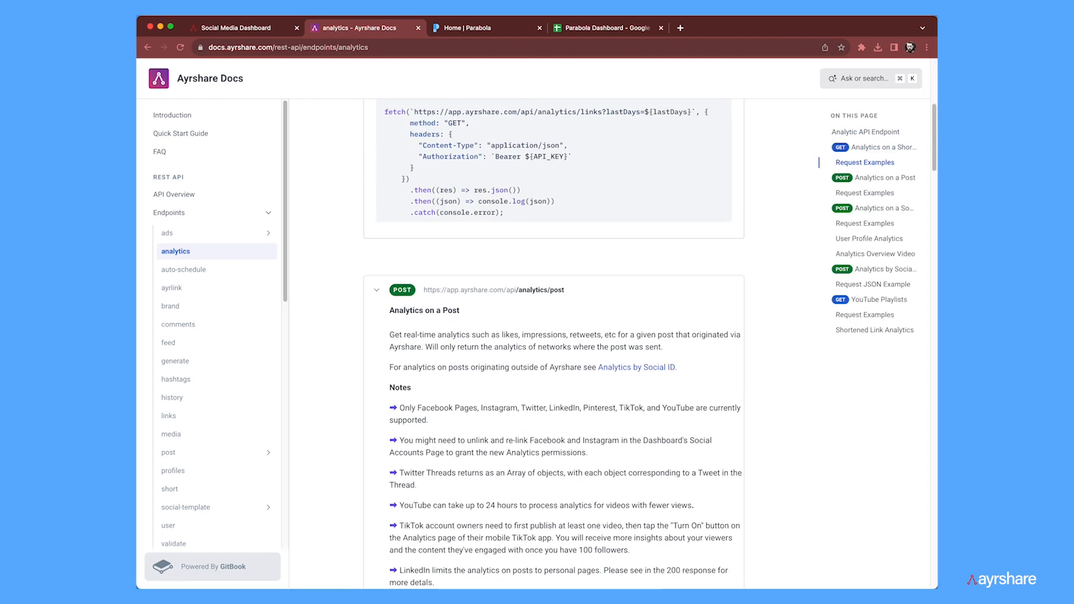
click(377, 290)
scroll(554, 344, down, 8)
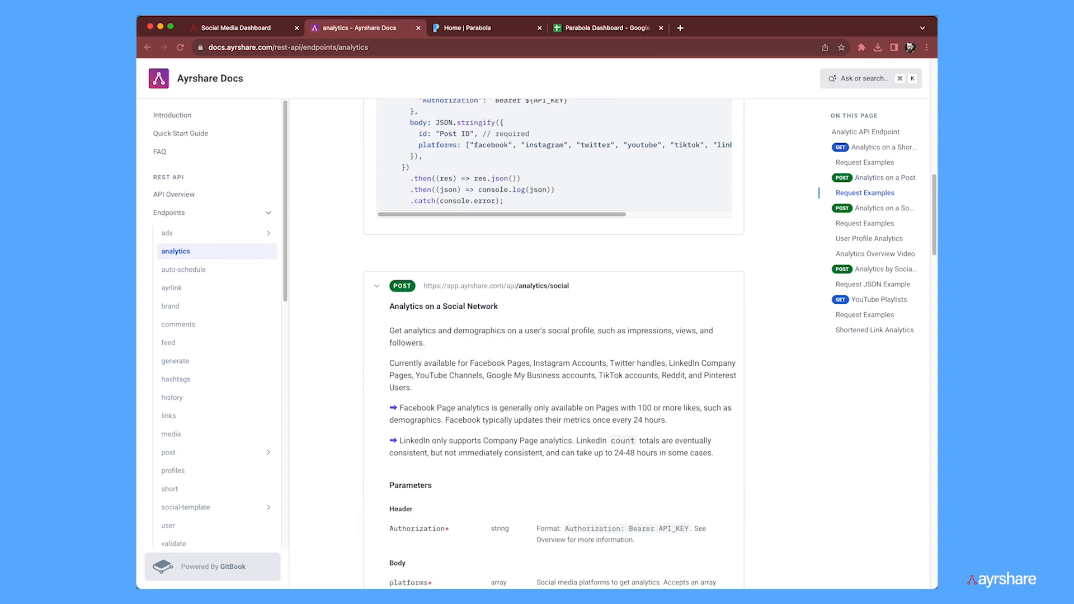
scroll(554, 344, down, 2)
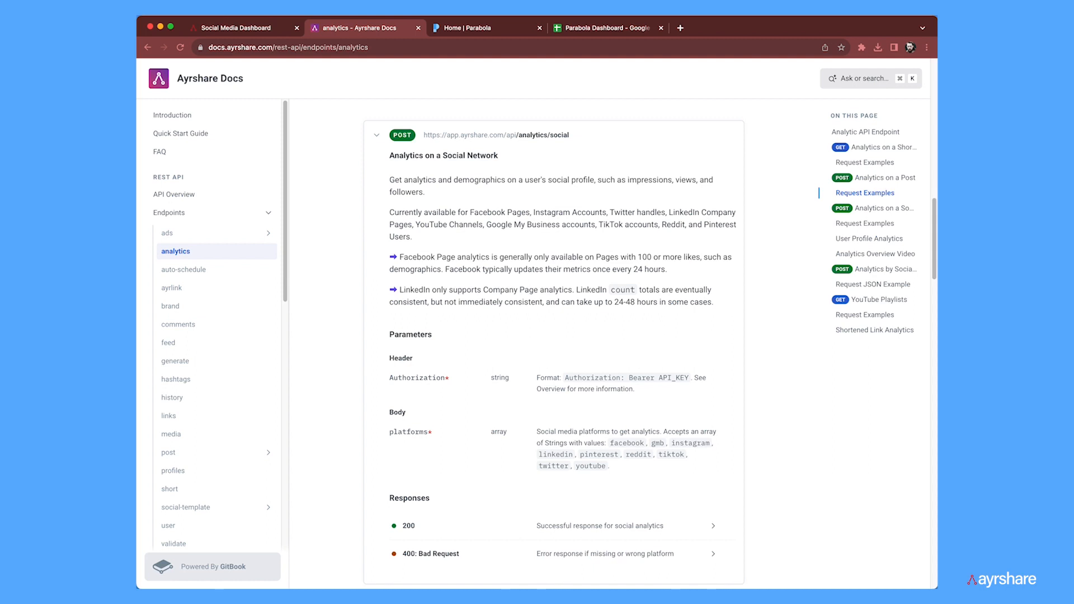
scroll(554, 336, down, 2)
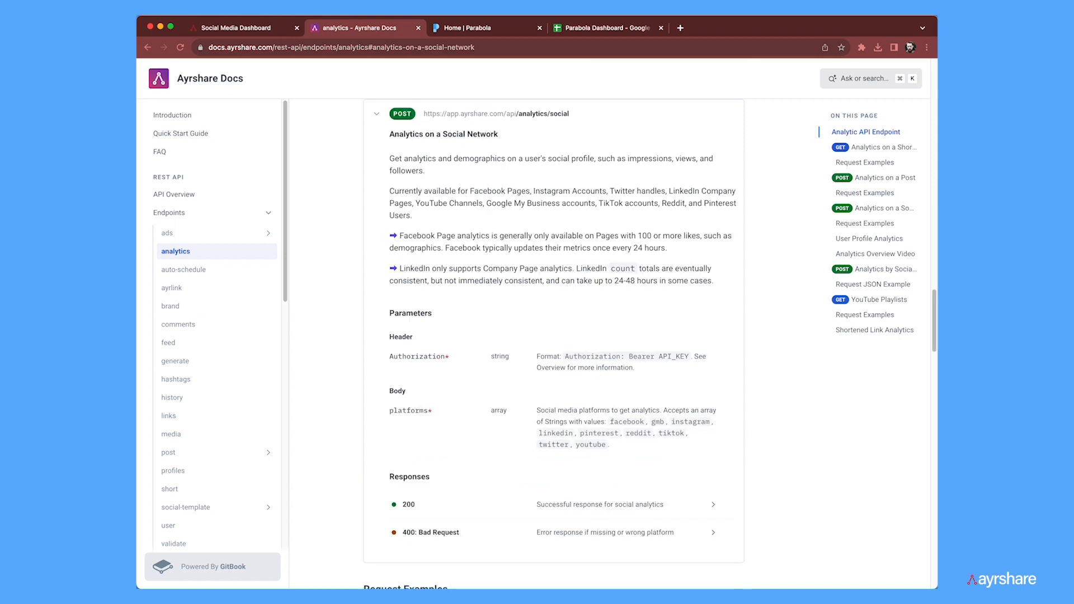
- Switch to Parabola and open the settings of the Pull from API step in the Facebook Analytics flow draft
key(ctrl+Tab)
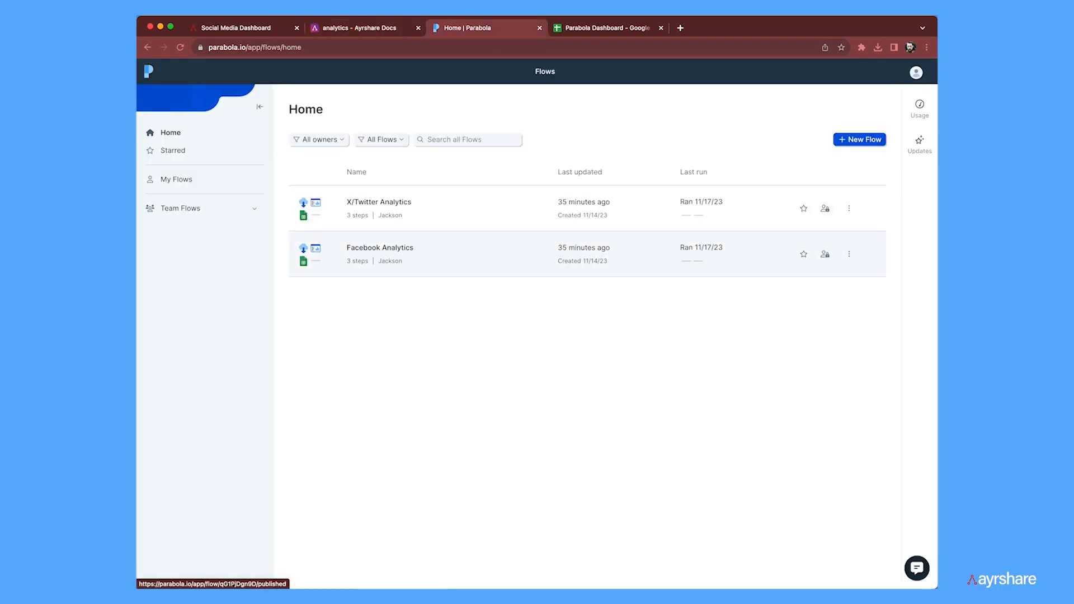
click(380, 247)
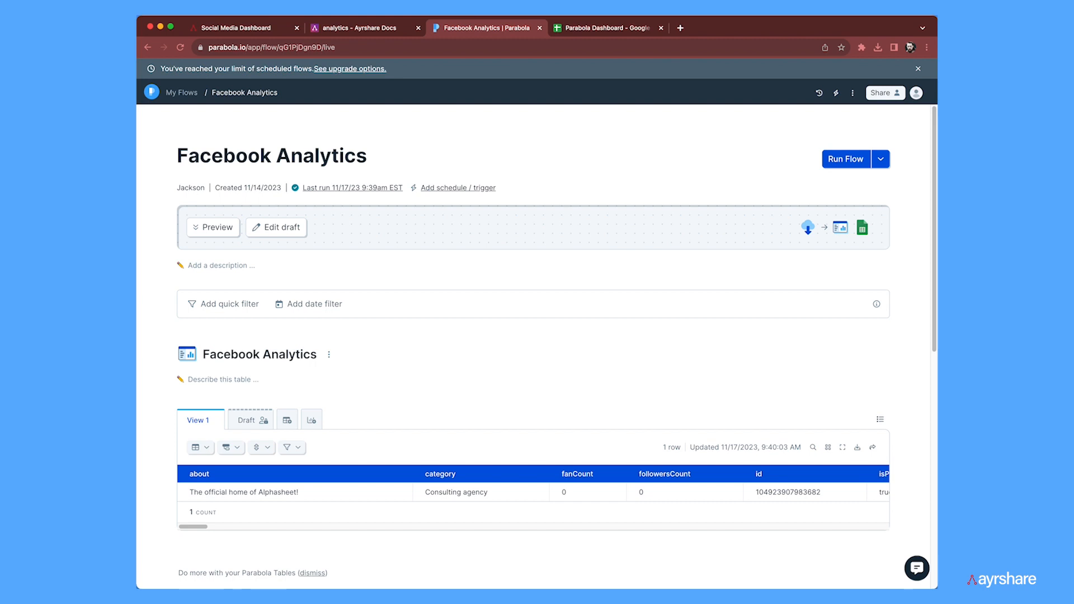
click(213, 226)
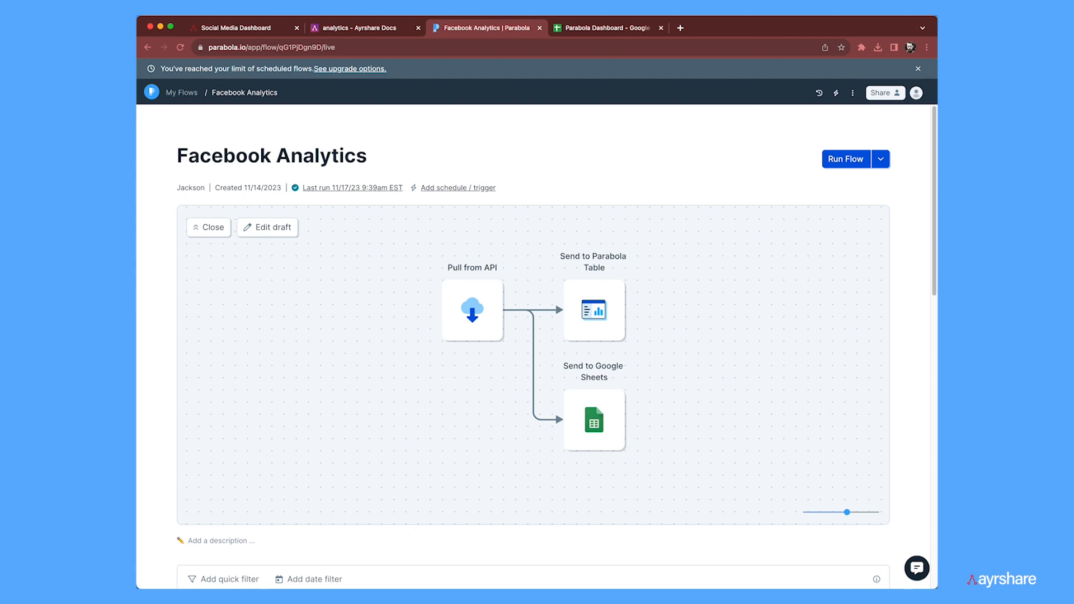
click(282, 230)
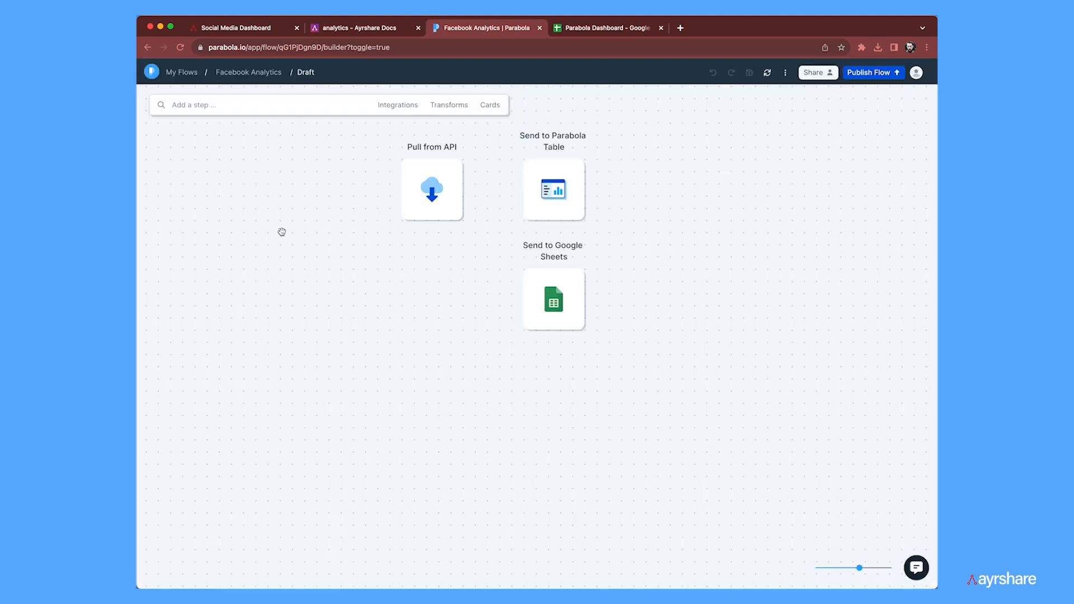
click(432, 190)
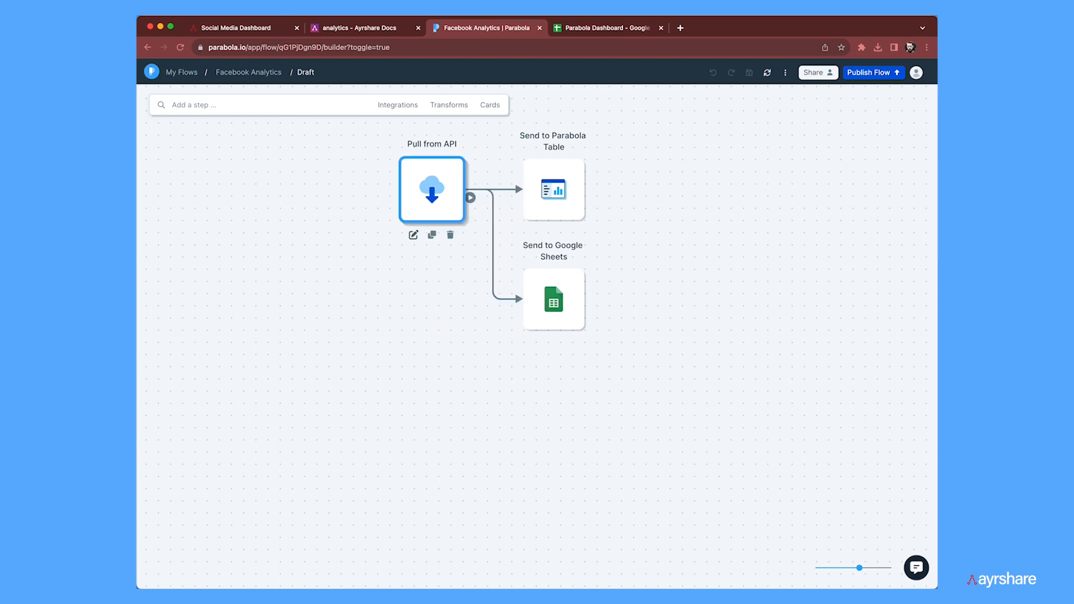
click(413, 235)
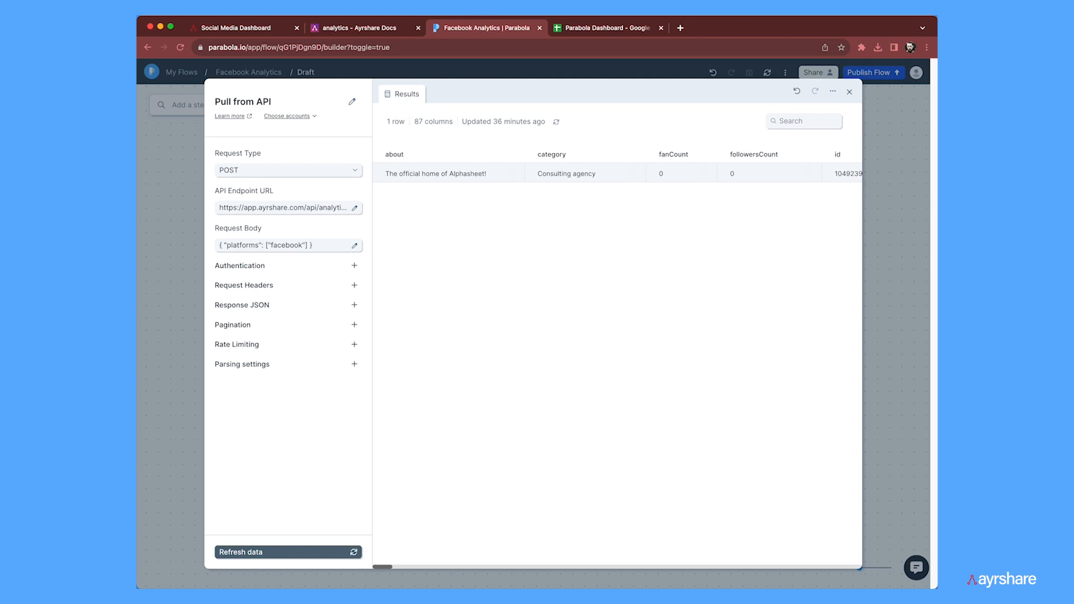
- Compare the Pull from API step's endpoint URL with the analytics/social endpoint in the Ayrshare docs
click(391, 28)
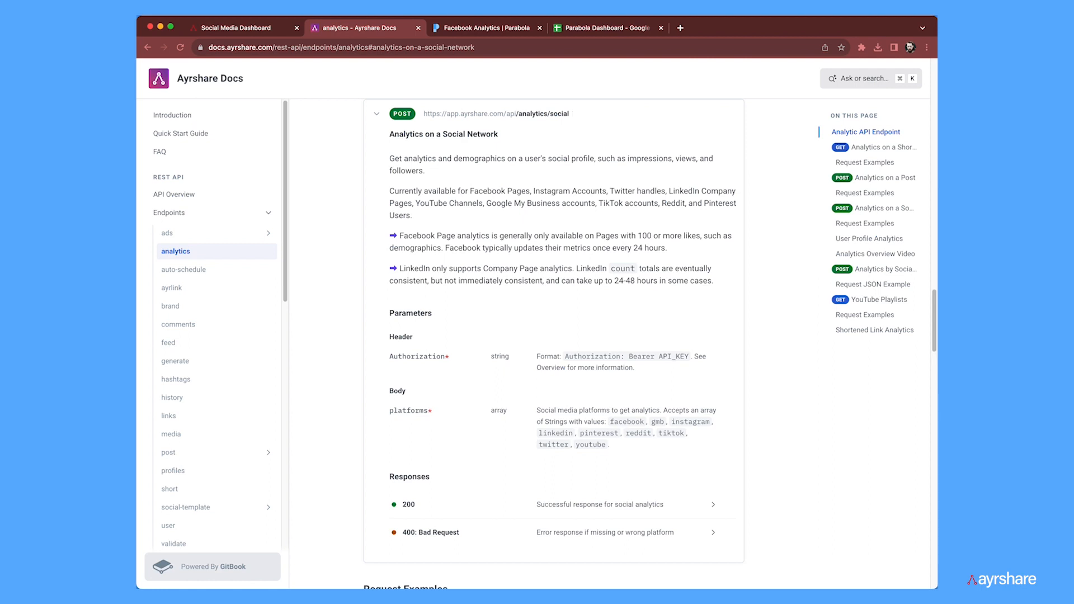
click(487, 28)
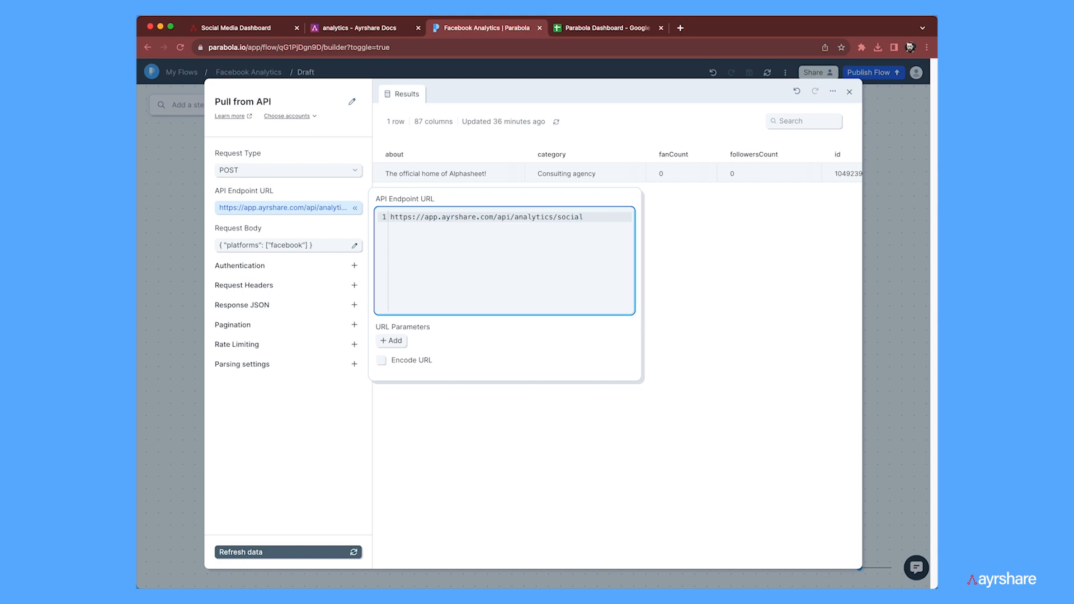
key(ctrl+shift+Tab)
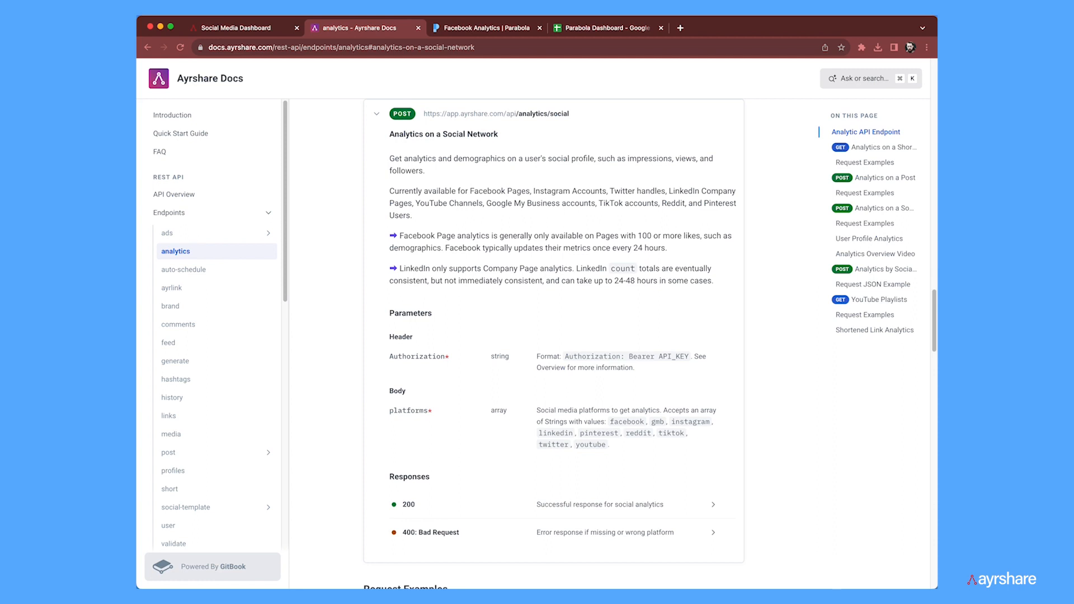
click(518, 31)
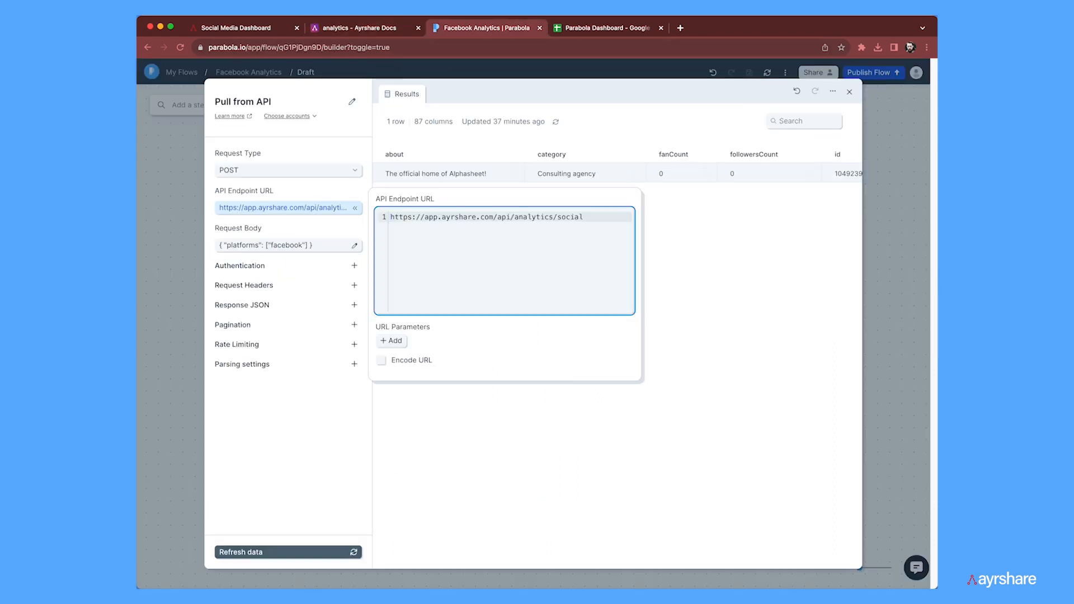
- Check the step's bearer token authentication against the Profile Key shown in the Ayrshare dashboard
click(354, 266)
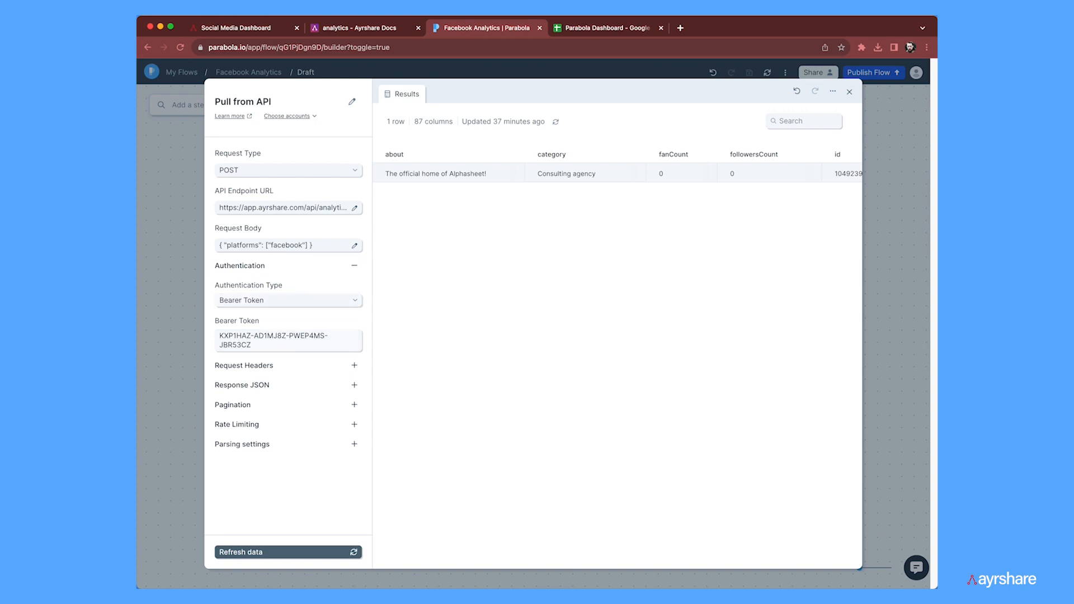
key(ctrl+shift+Tab)
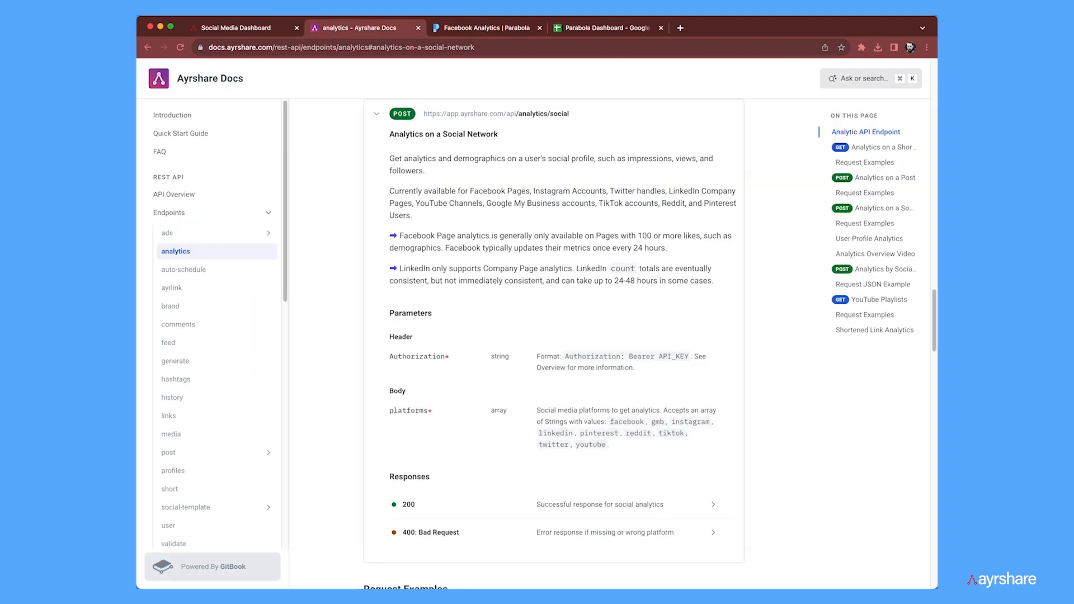
key(ctrl+shift+Tab)
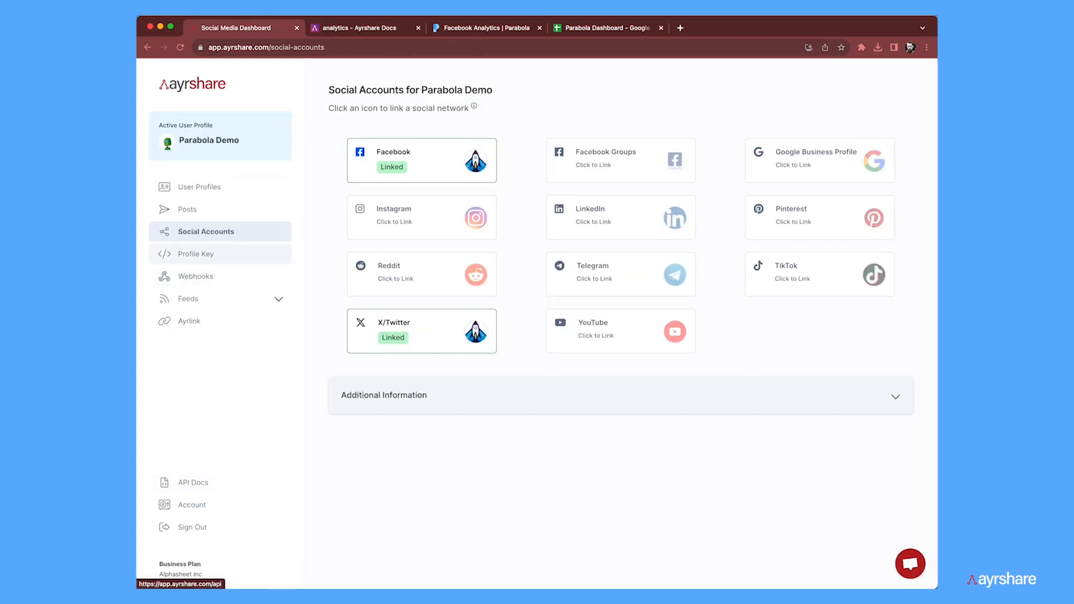
click(196, 253)
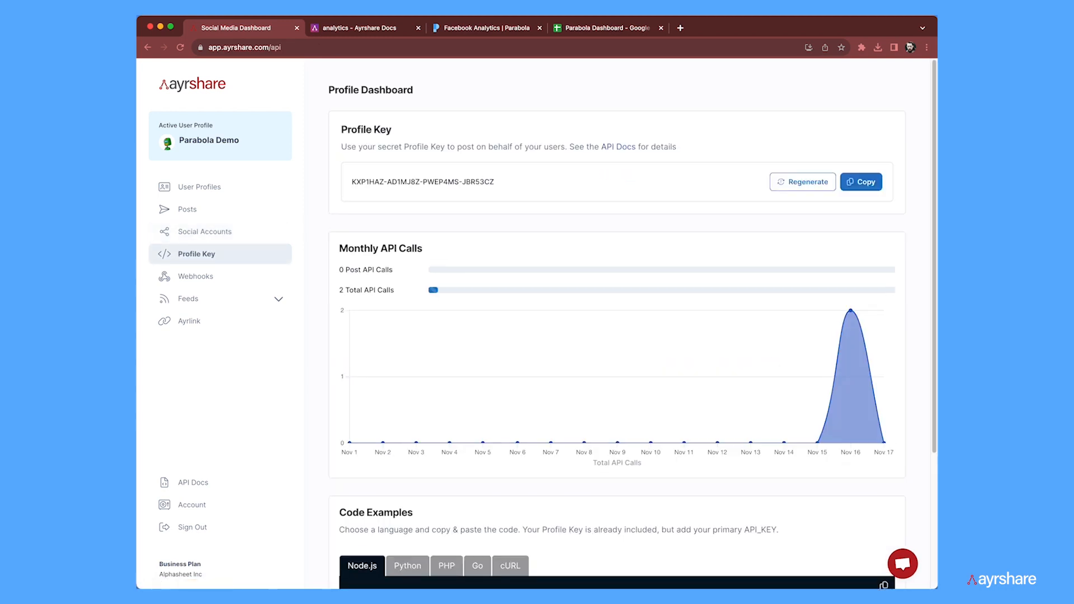
click(488, 28)
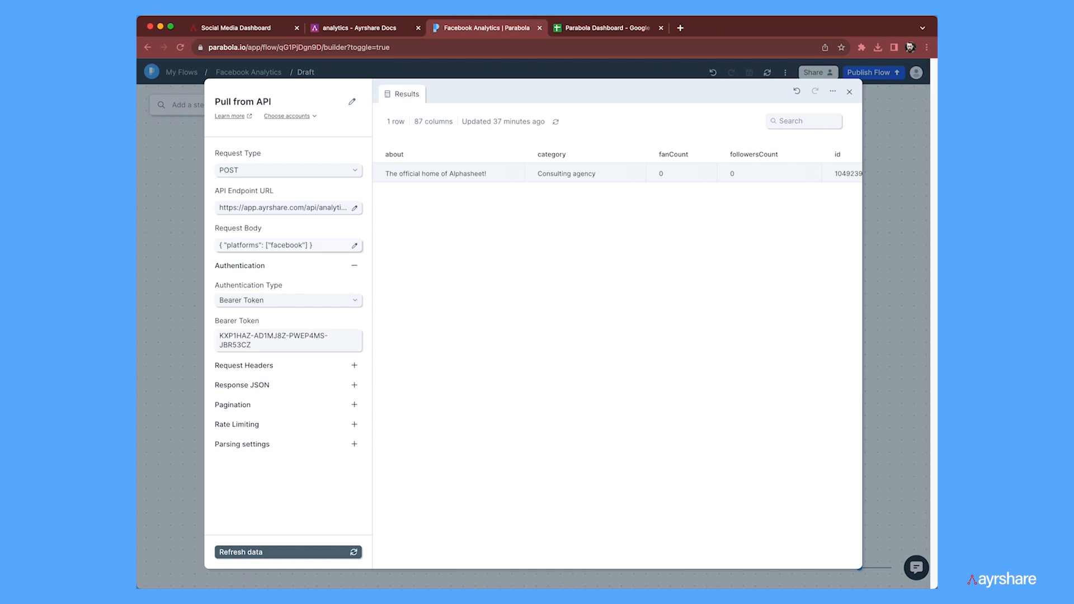
- Review the request body of the Pull from API step, refresh its data and examine the returned result columns
click(289, 245)
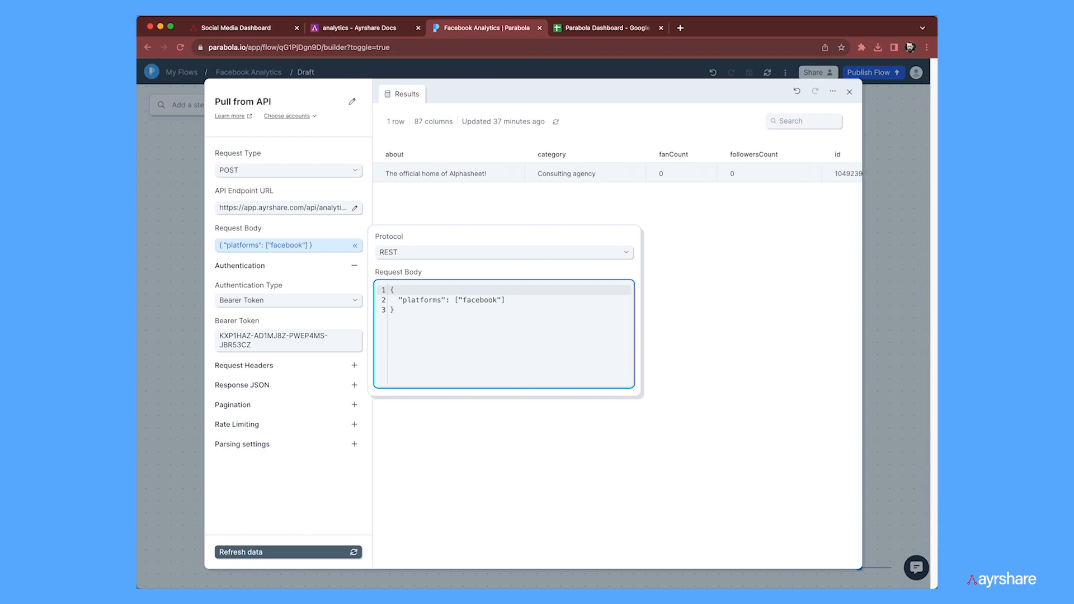
click(288, 552)
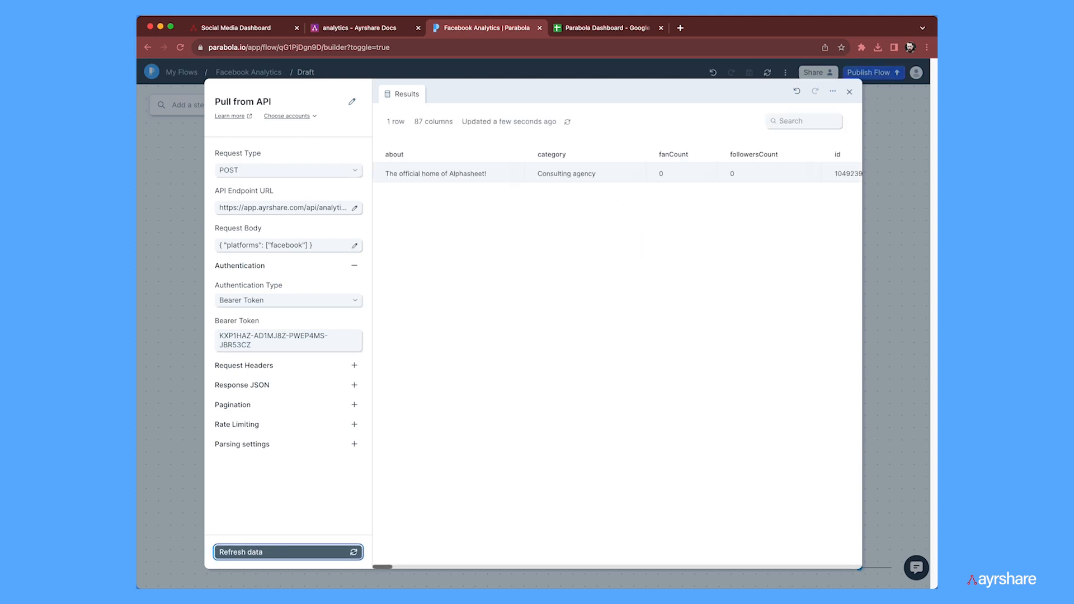
scroll(616, 168, right, 10)
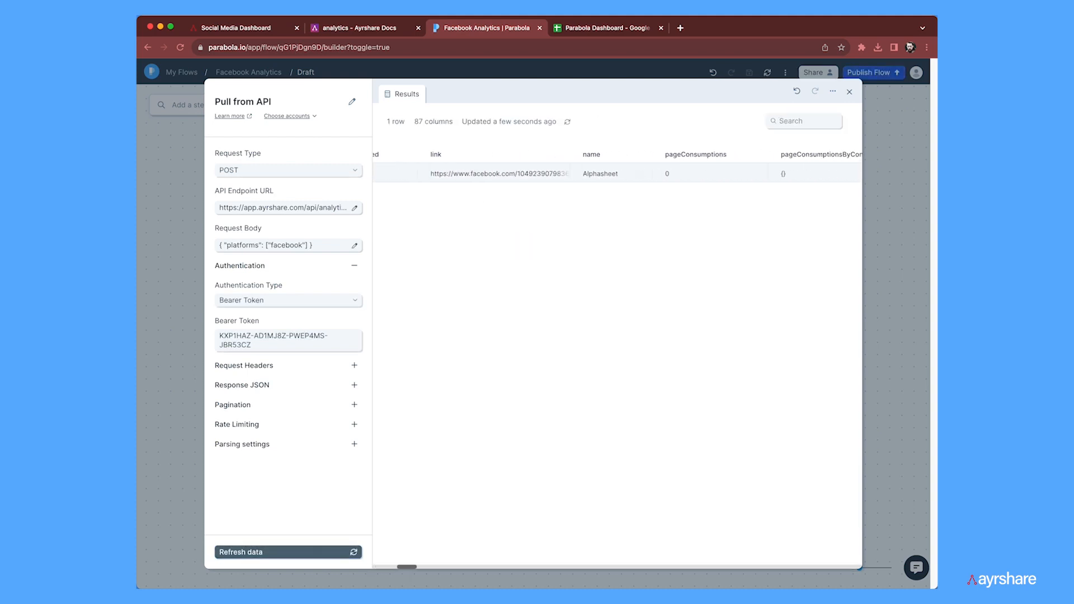
scroll(615, 168, right, 10)
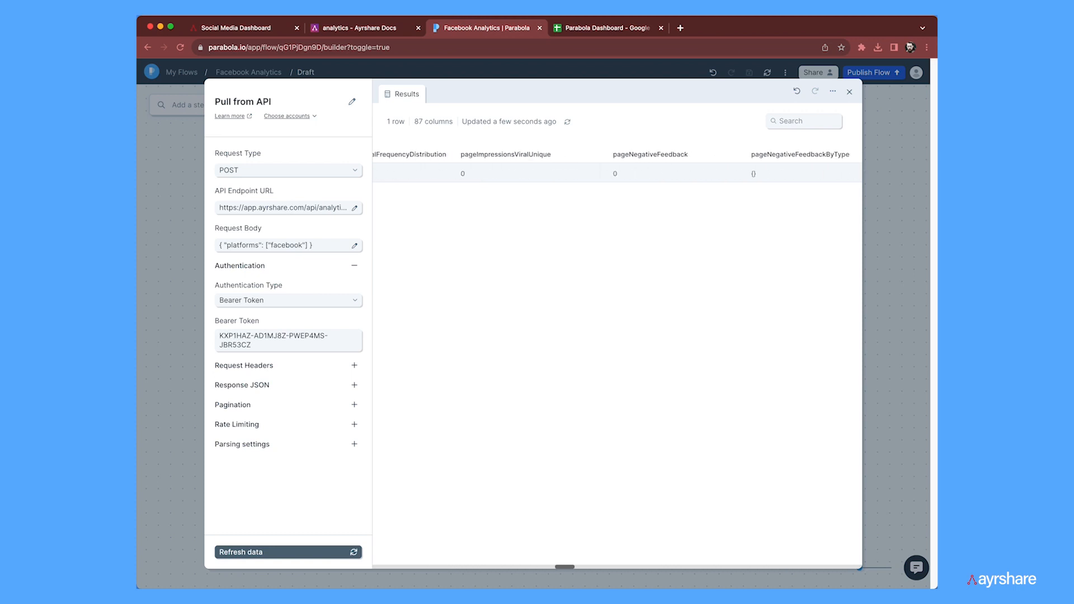
scroll(616, 168, left, 15)
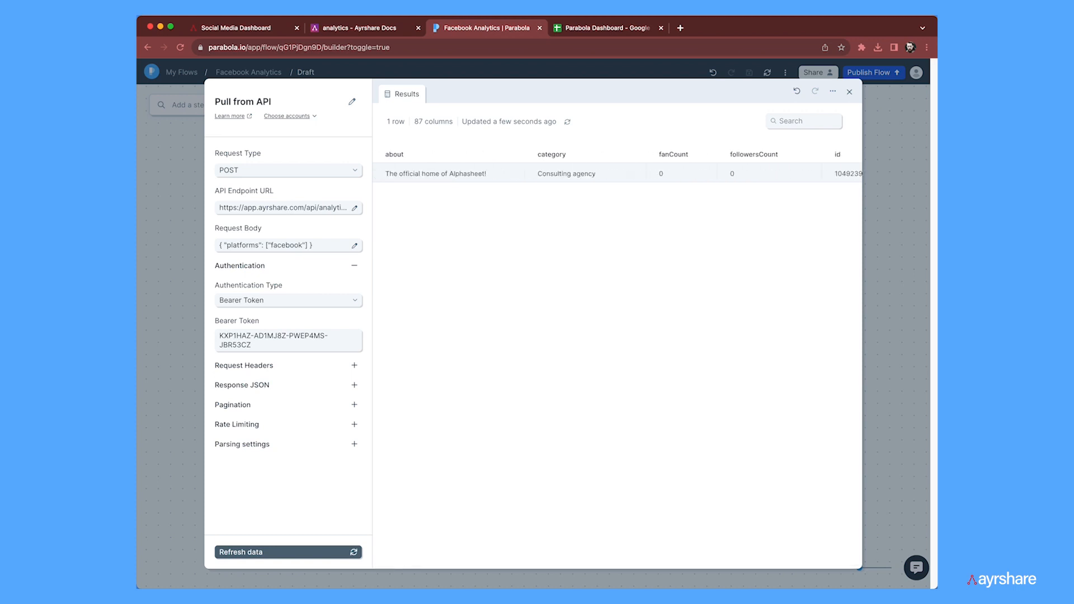
- Inspect the nested keys in the Response JSON settings and close the Pull from API step
click(355, 385)
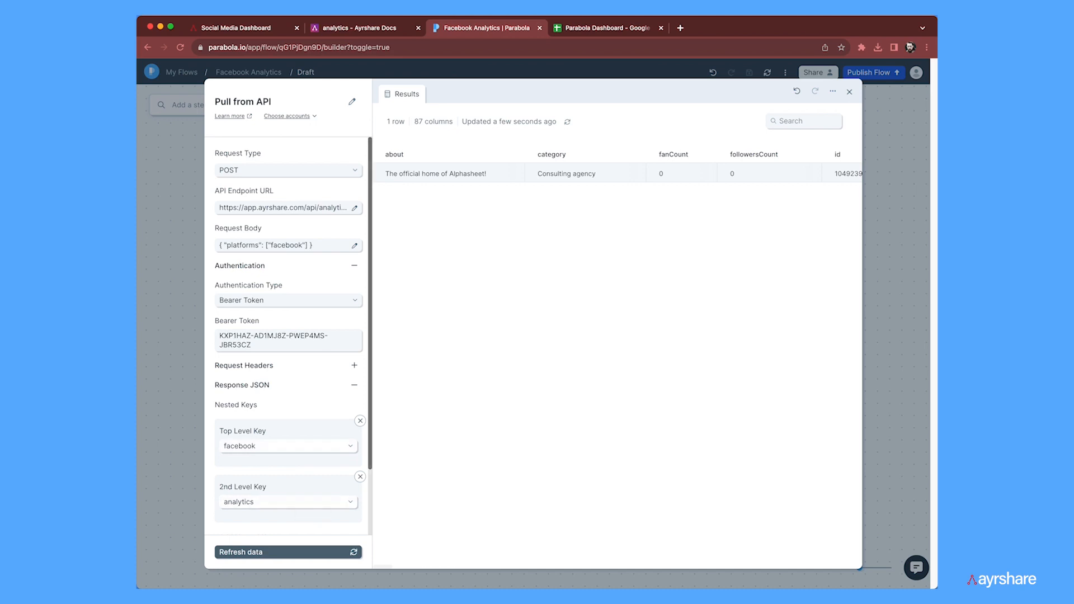
click(849, 92)
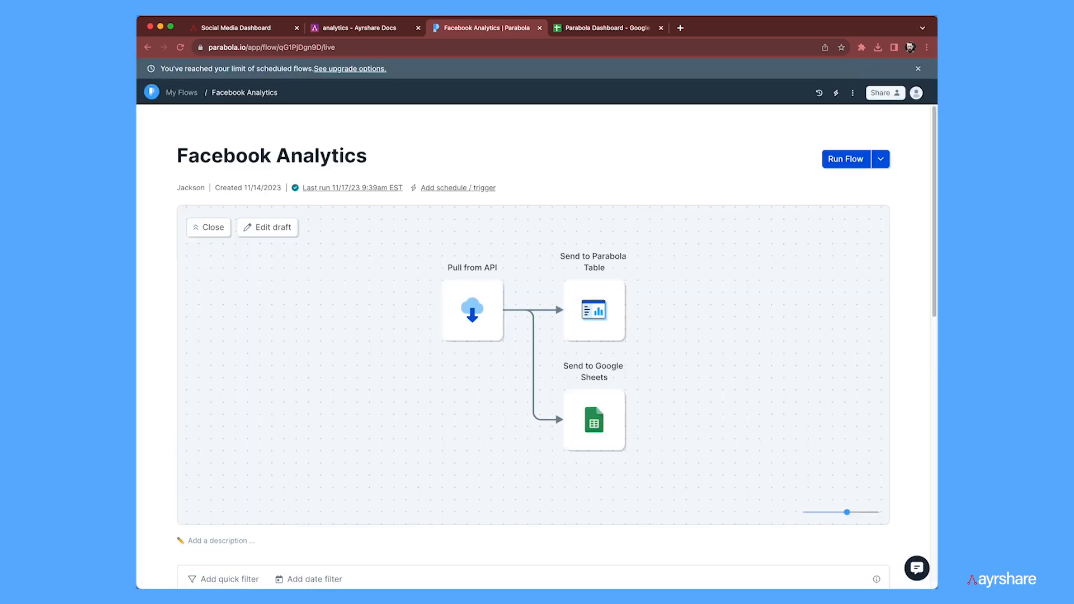
- Collapse the flow preview and run the Facebook Analytics flow to its Parabola Table and Google Sheets destinations
scroll(534, 347, down, 2)
scroll(534, 347, up, 2)
click(209, 228)
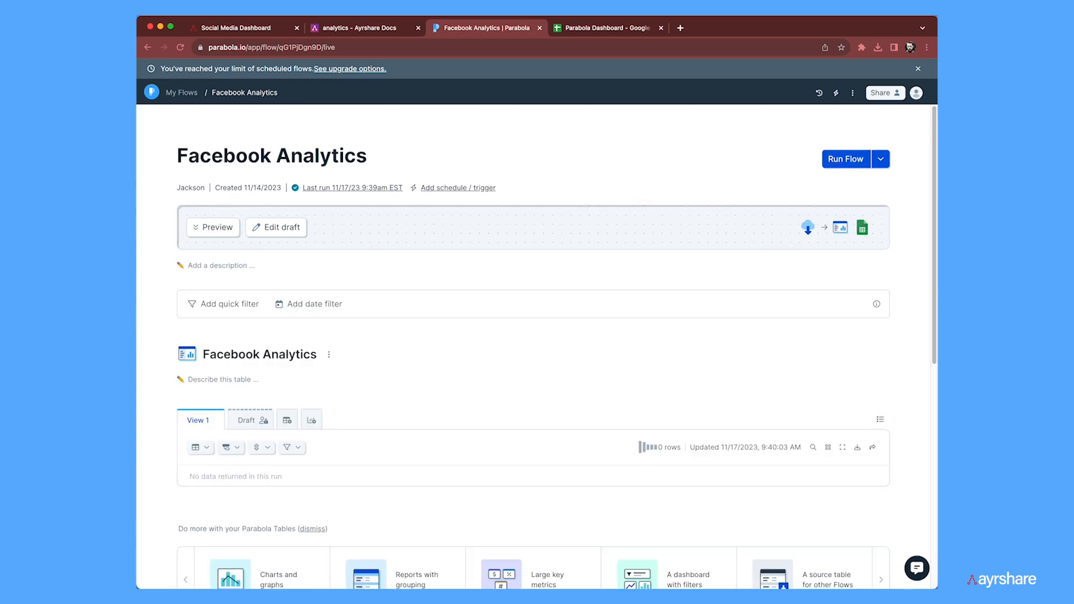
click(845, 159)
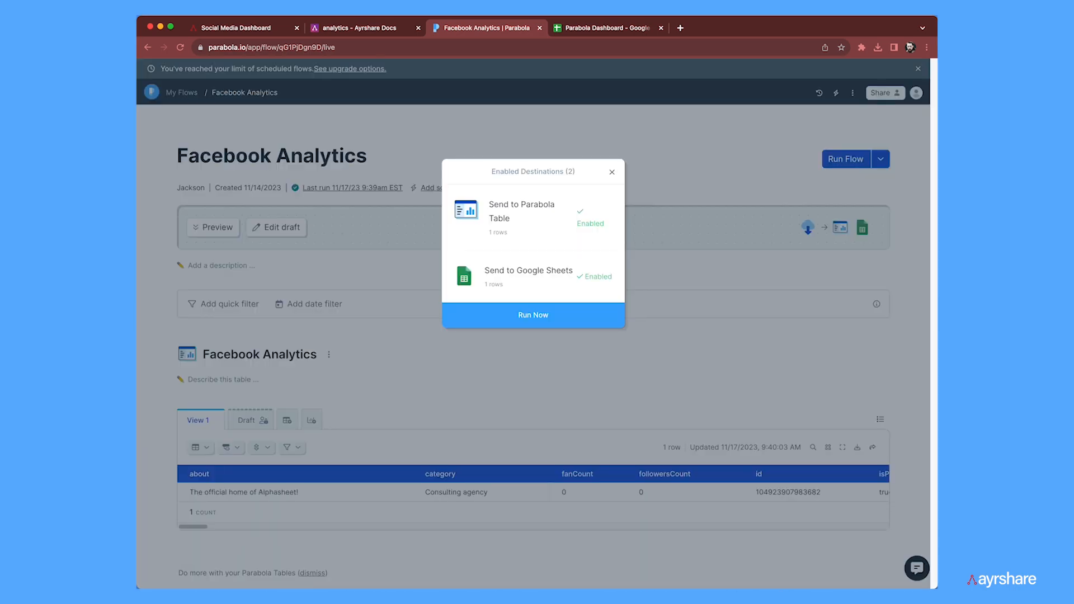
click(533, 315)
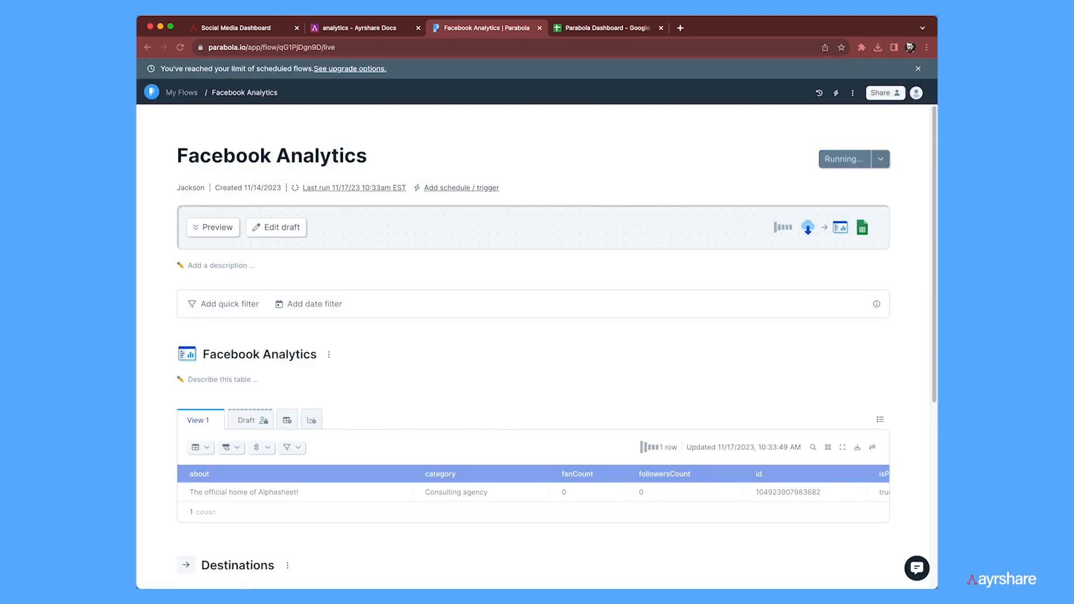
- Review the Facebook Analytics run results and compare them with the data-fb sheet in the Parabola Dashboard spreadsheet
scroll(537, 347, down, 4)
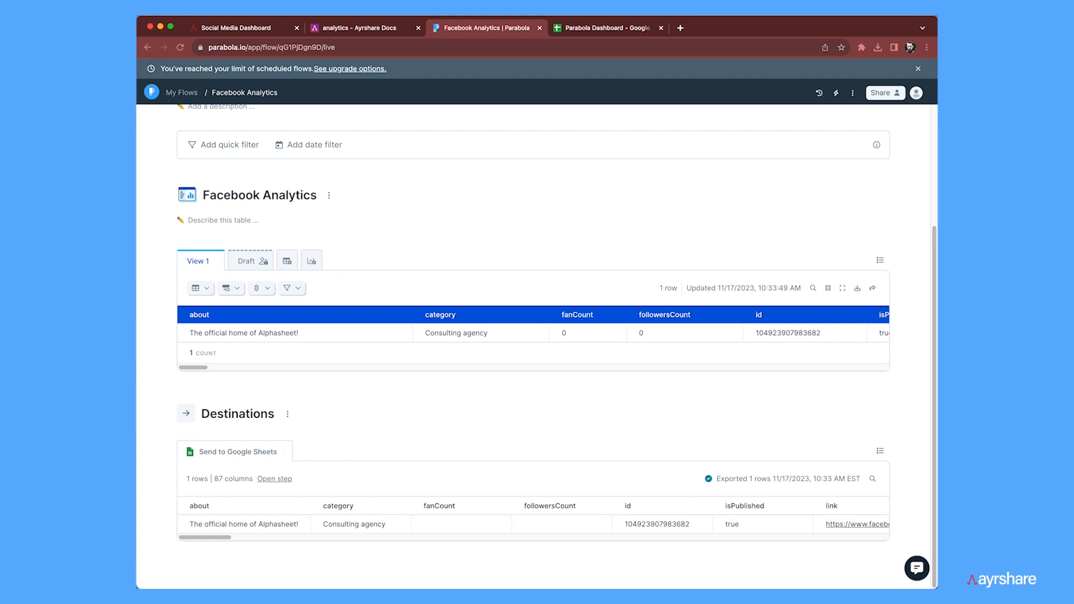
key(ctrl+Tab)
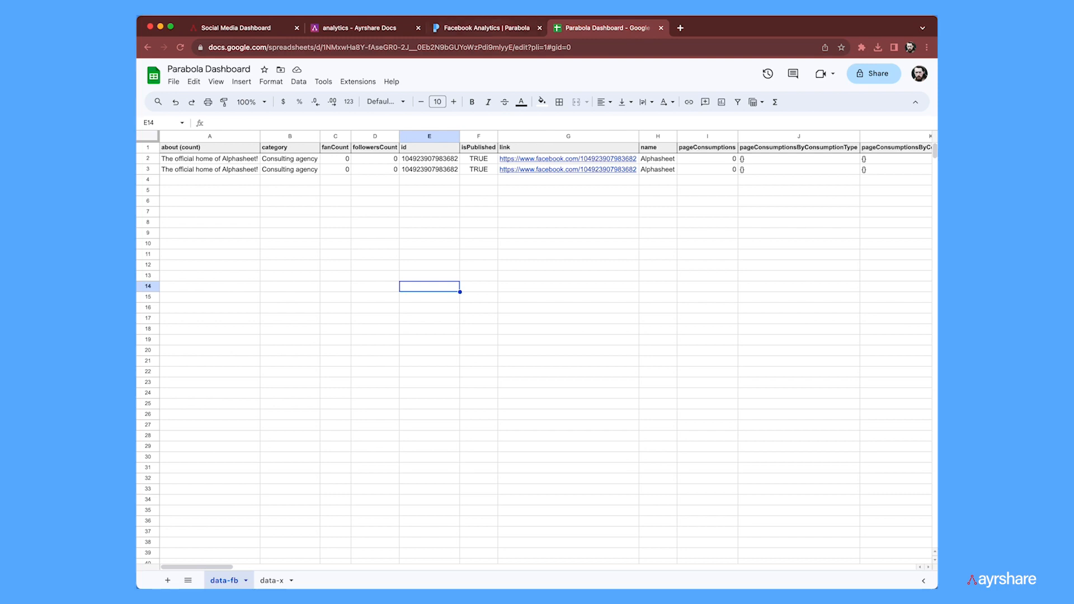
- Return to Parabola and run the Facebook Analytics flow again to its Parabola Table and Google Sheets destinations
key(ctrl+shift+Tab)
scroll(533, 347, up, 3)
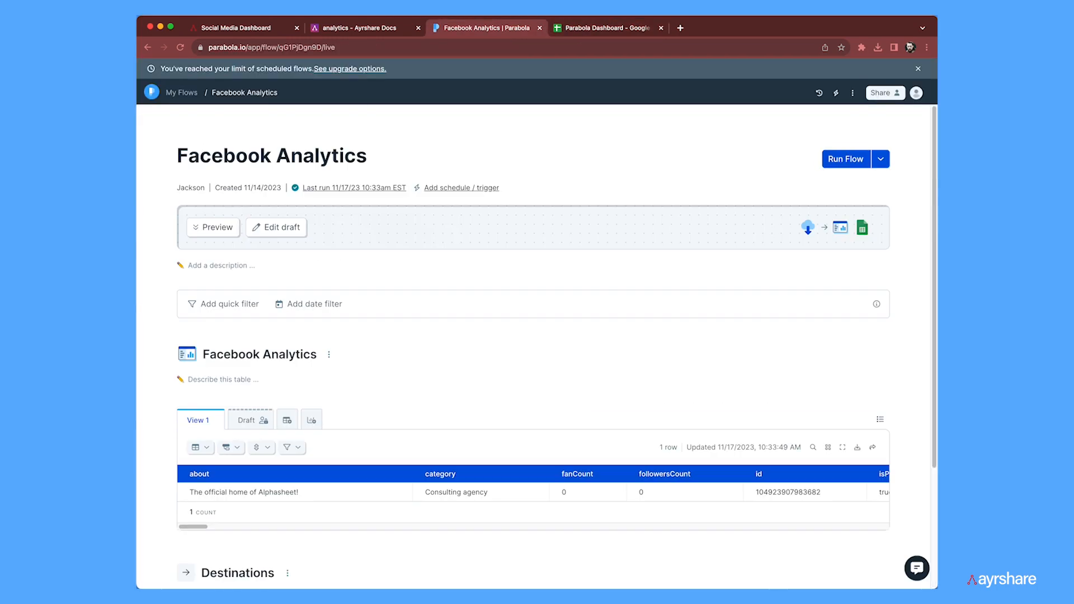
click(846, 159)
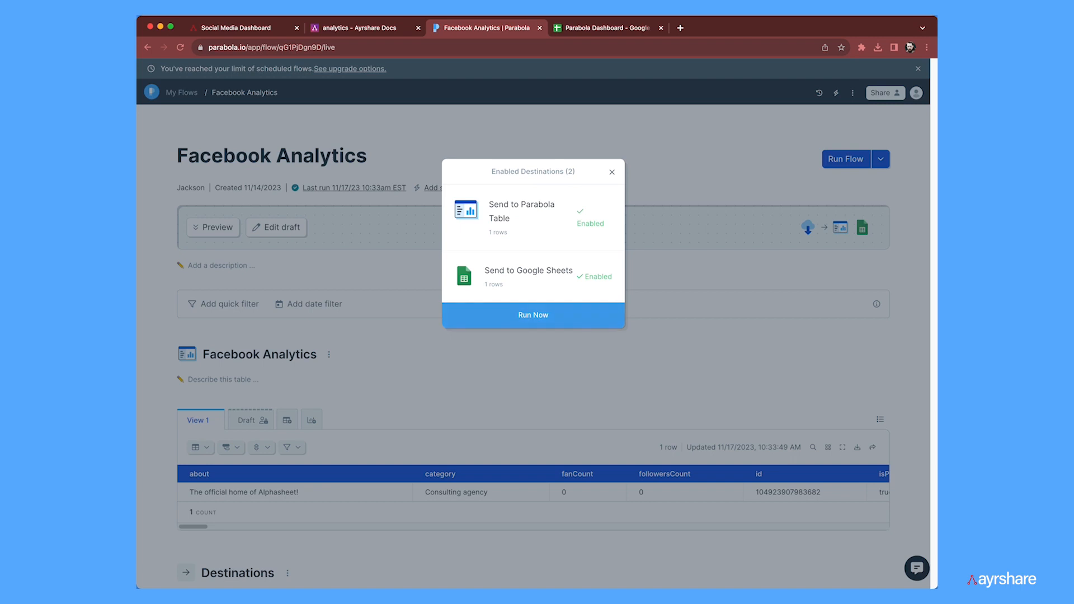
click(533, 315)
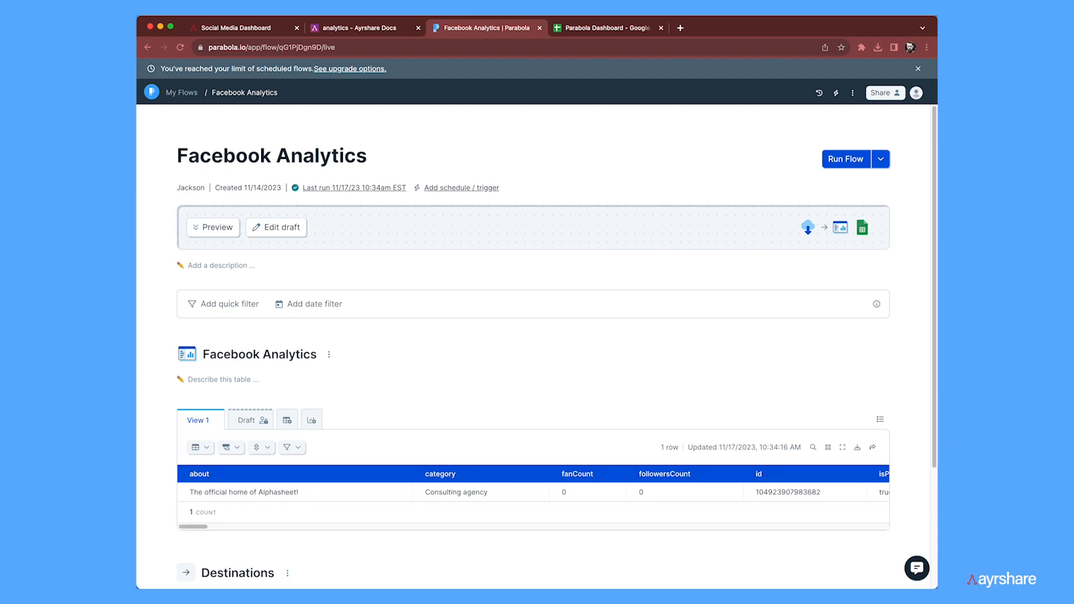
- Examine the appended rows and the page metric columns of the data-fb sheet in Google Sheets
key(ctrl+Tab)
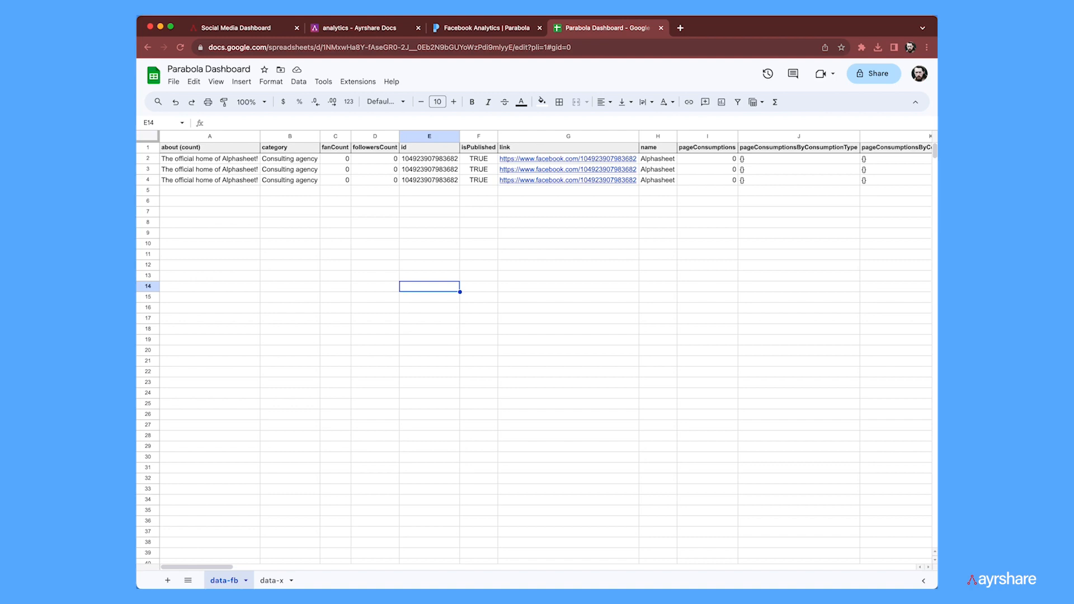
scroll(537, 336, right, 15)
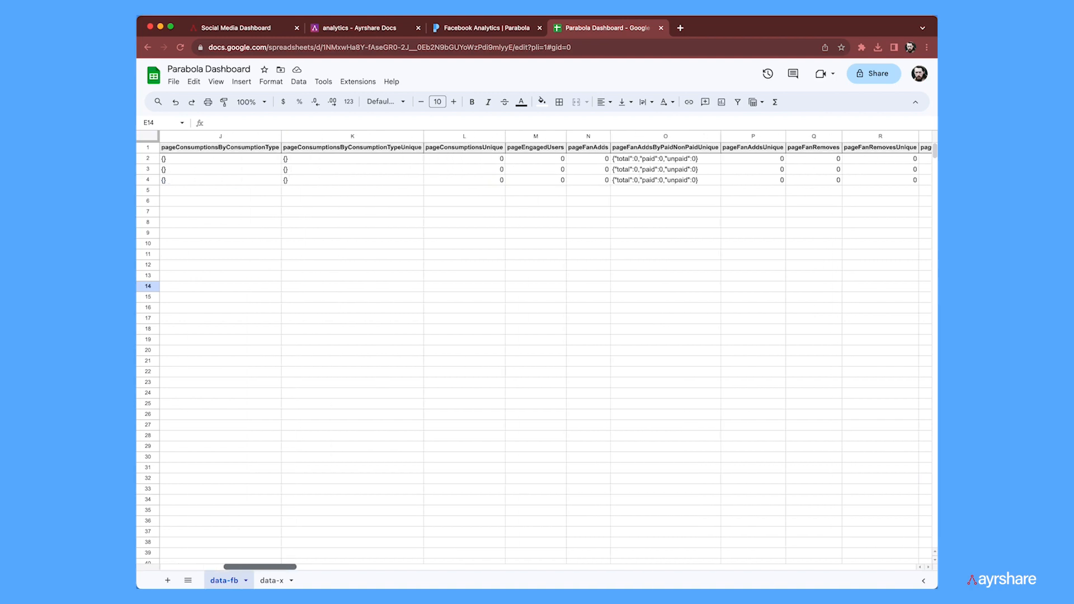
scroll(537, 335, left, 15)
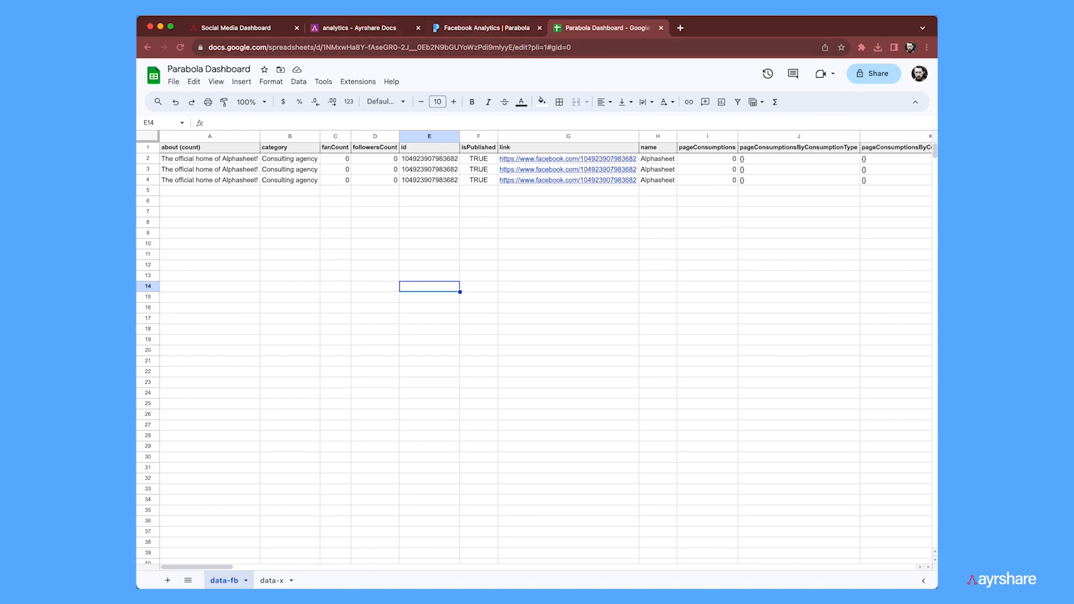
- Switch back to Parabola and open the draft of the X/Twitter Analytics flow from My Flows
click(483, 28)
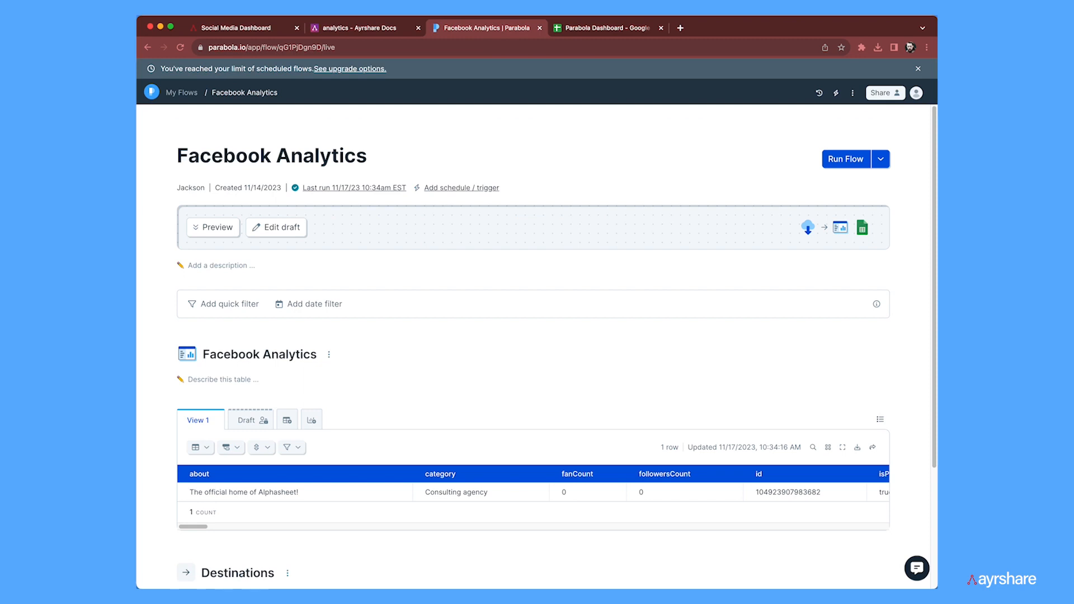
click(182, 92)
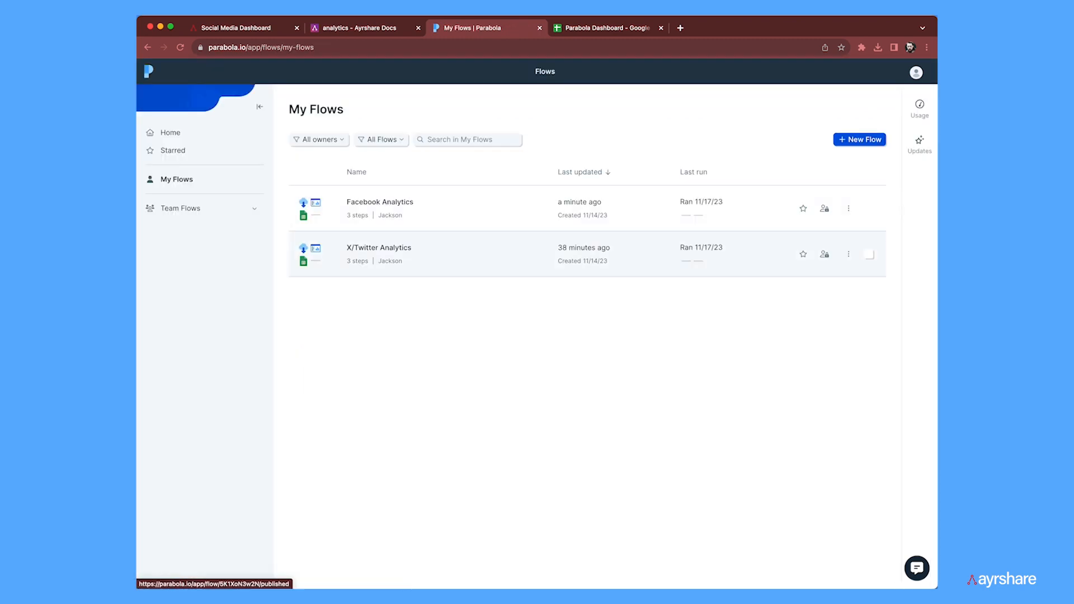
click(379, 248)
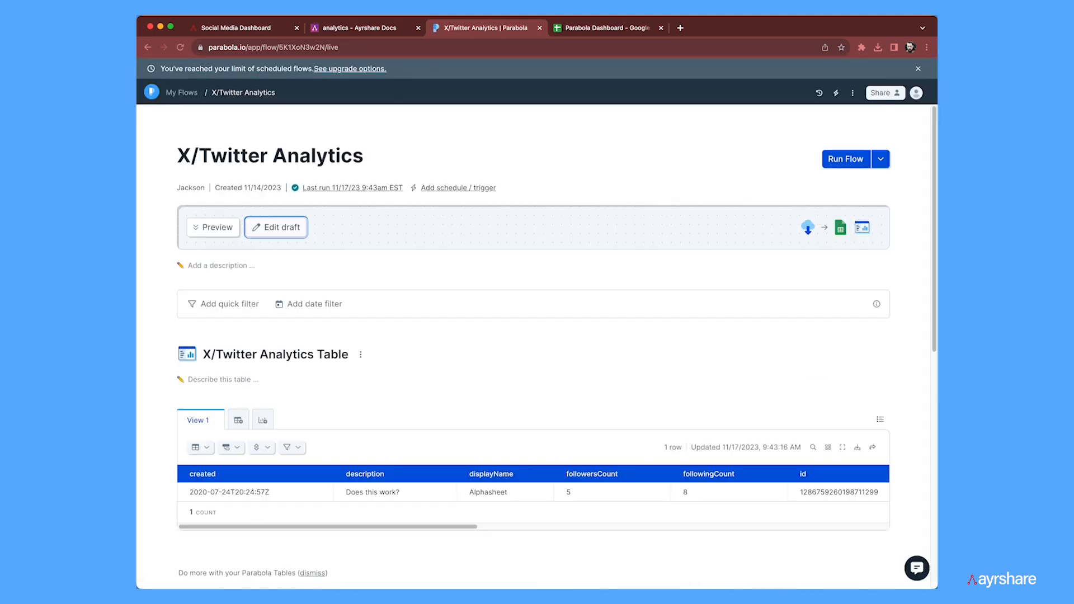
click(277, 227)
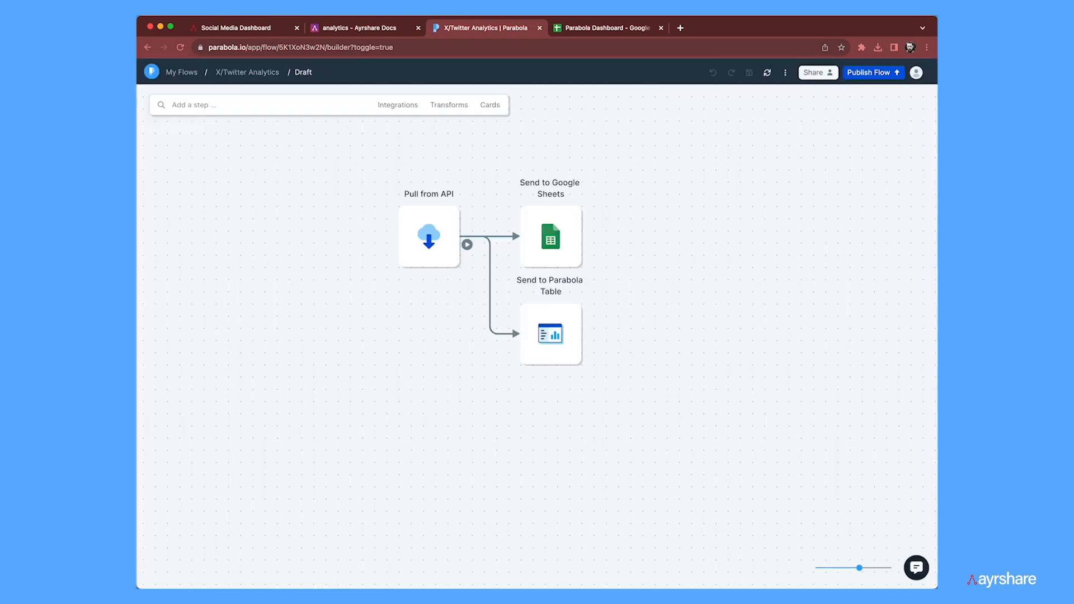
- Review the Pull from API step's endpoint URL, request body and Response JSON nested keys, and leave the draft
mouse_move(429, 237)
click(411, 281)
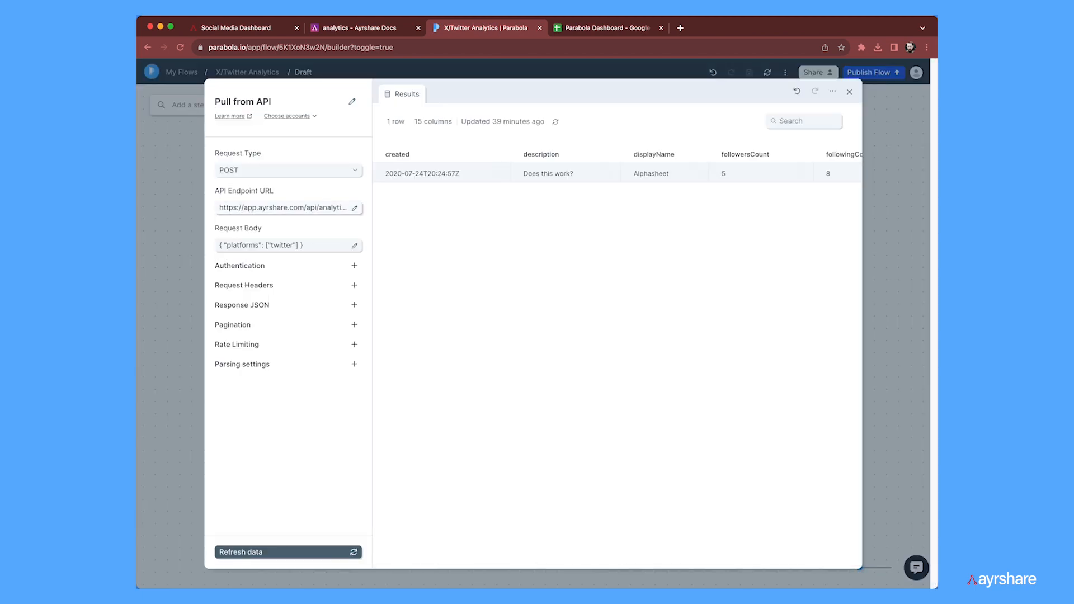
click(288, 208)
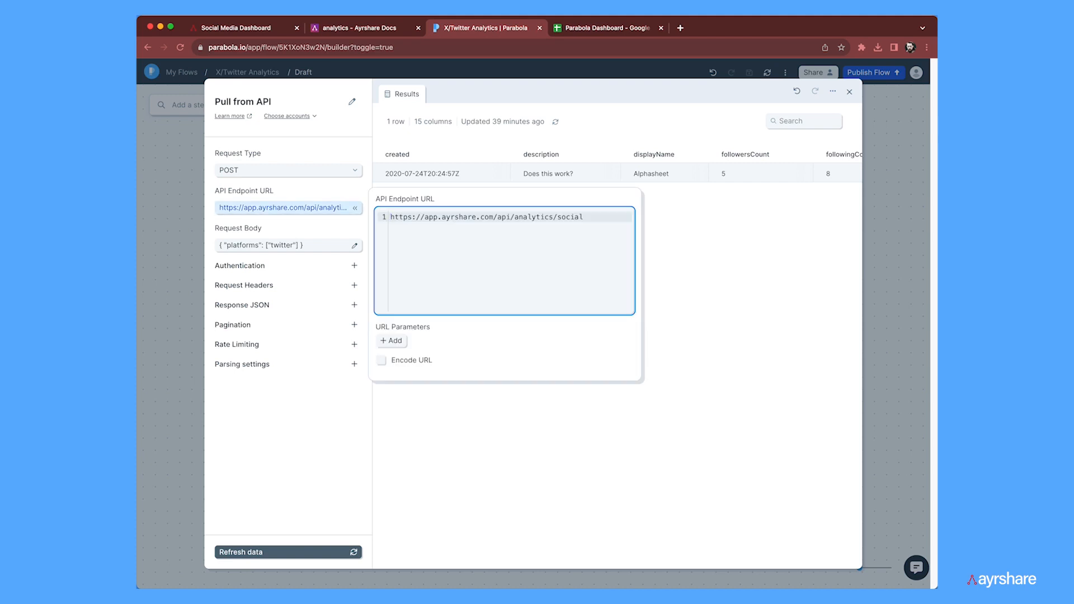
click(289, 246)
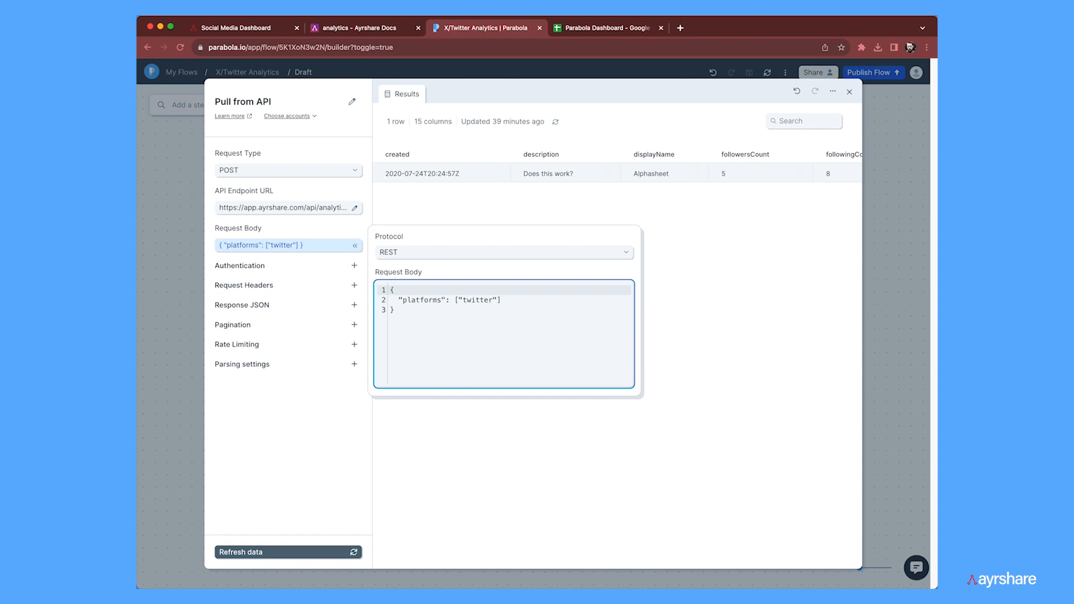
click(354, 305)
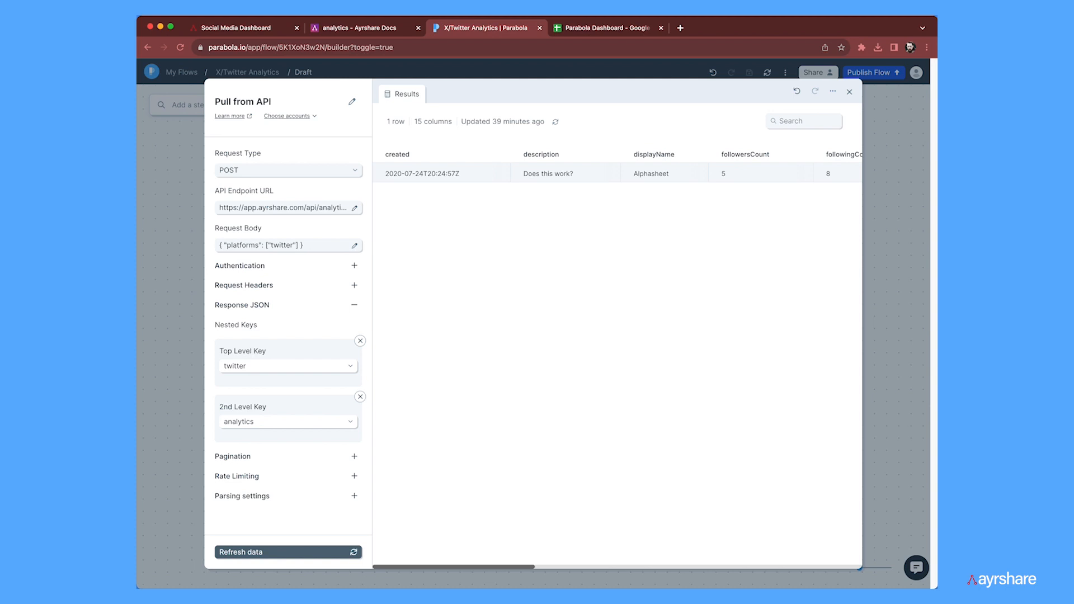
key(Escape)
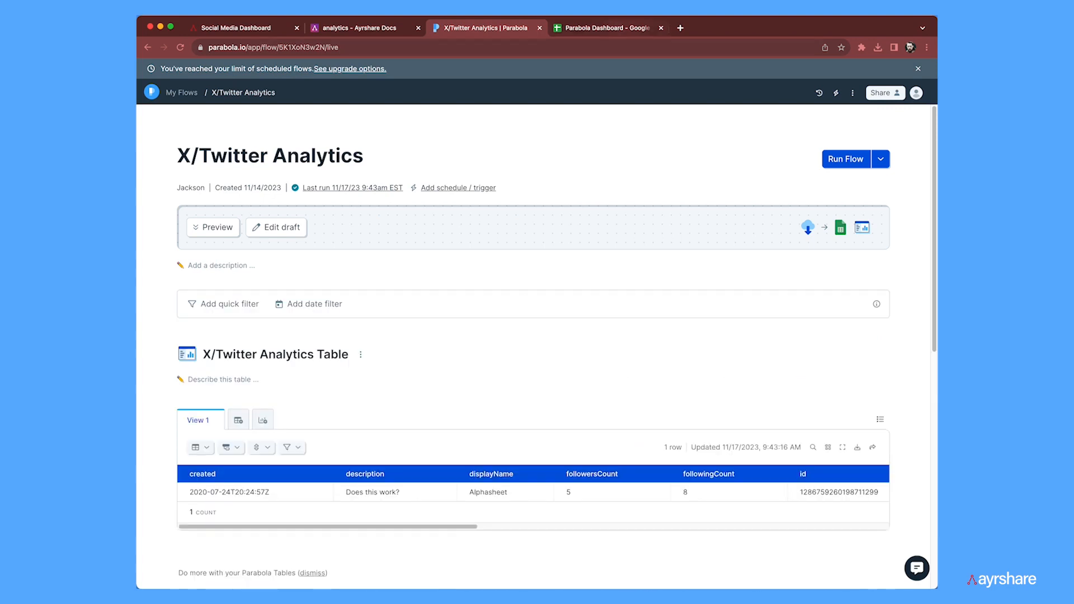
- Show the data-x sheet in Google Sheets, and run Parabola's X/Twitter Analytics flow to its Google Sheets and Parabola Table destinations
click(615, 27)
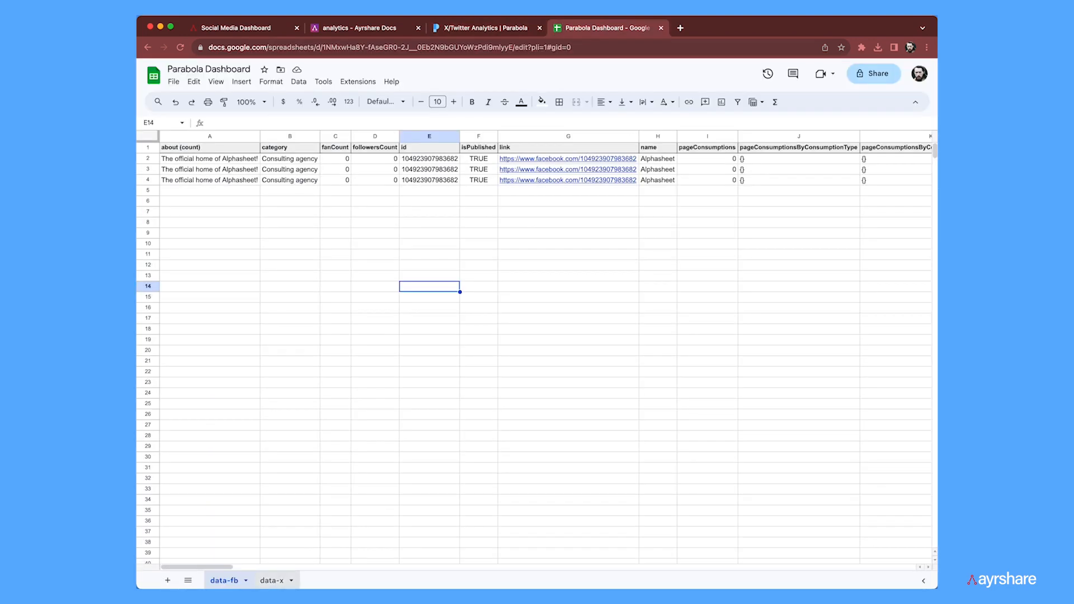
click(271, 580)
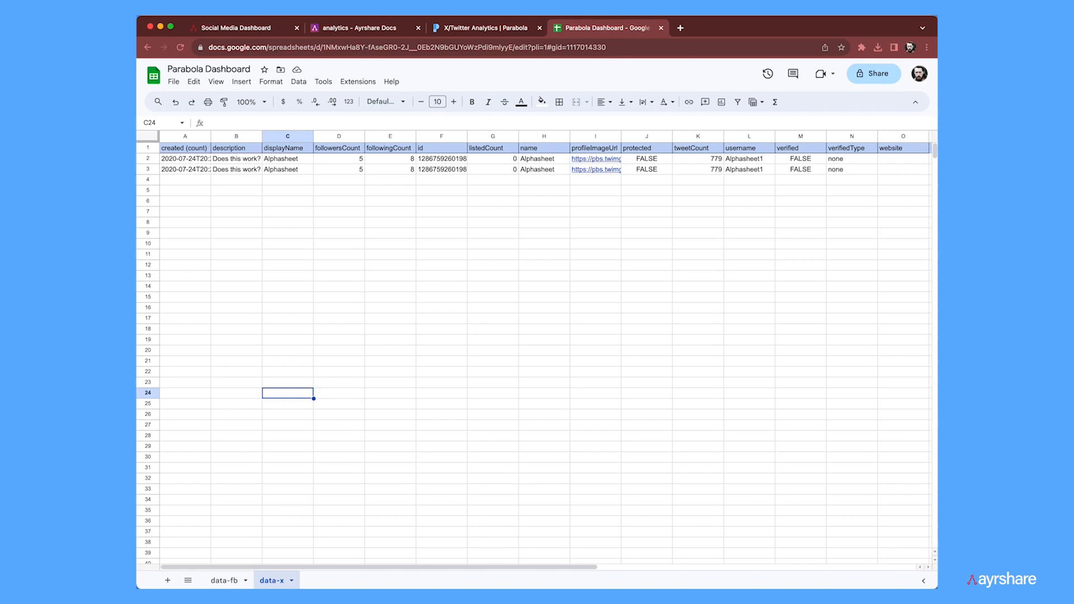
click(485, 28)
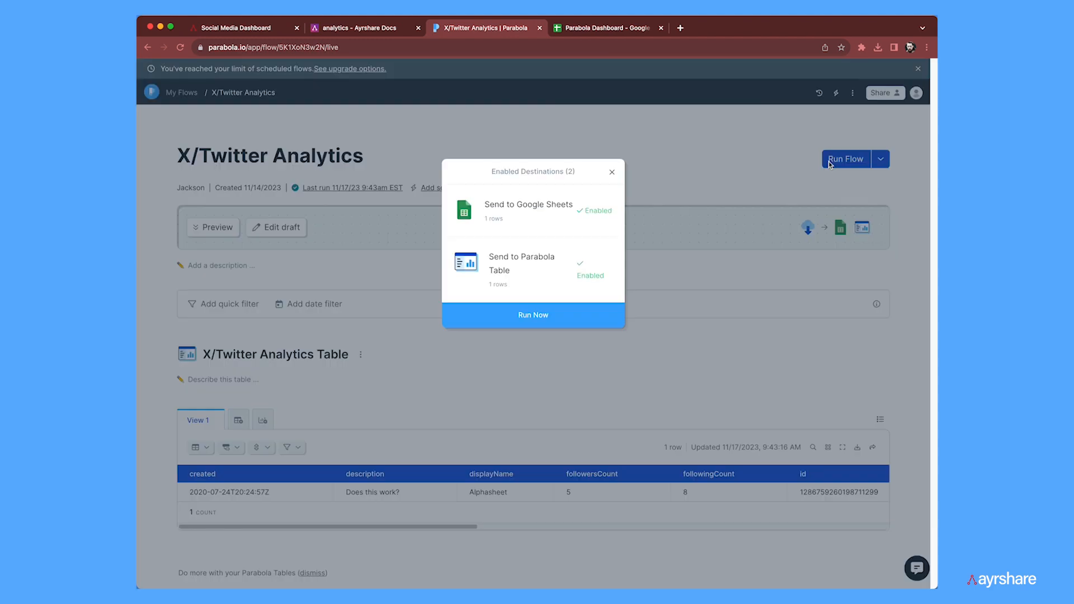
click(846, 159)
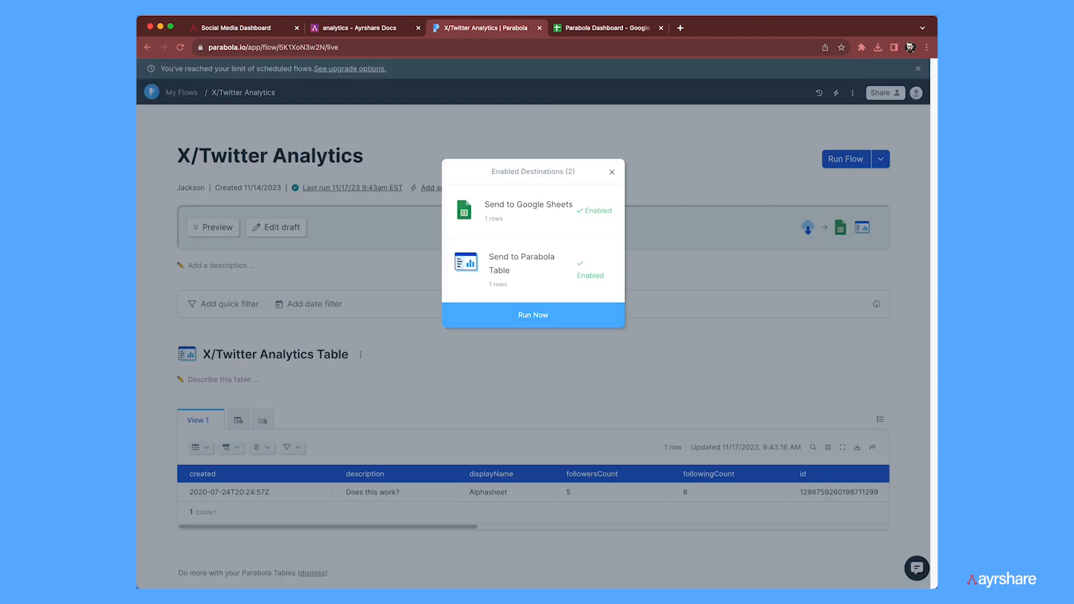
click(533, 315)
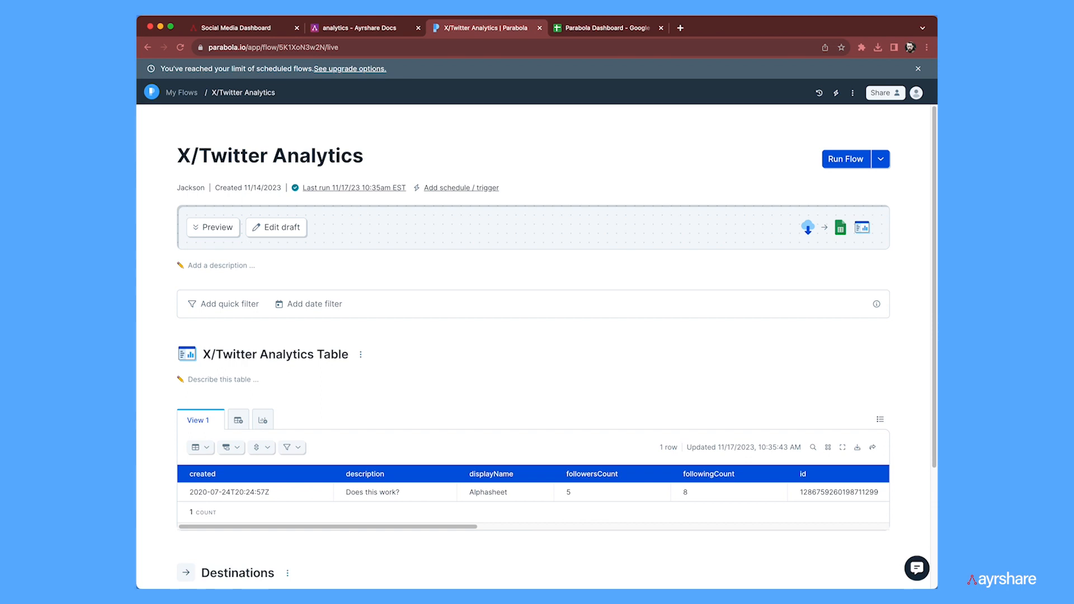
- Check the X/Twitter run's exported results against the data-x sheet in Google Sheets and return to the flow's overview
scroll(538, 335, down, 3)
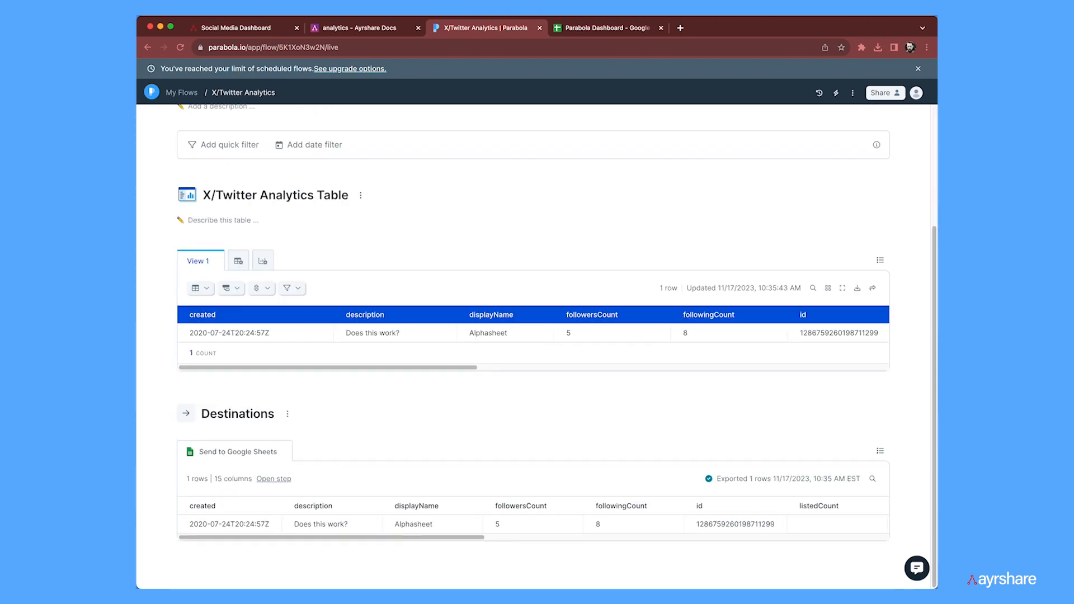
click(607, 28)
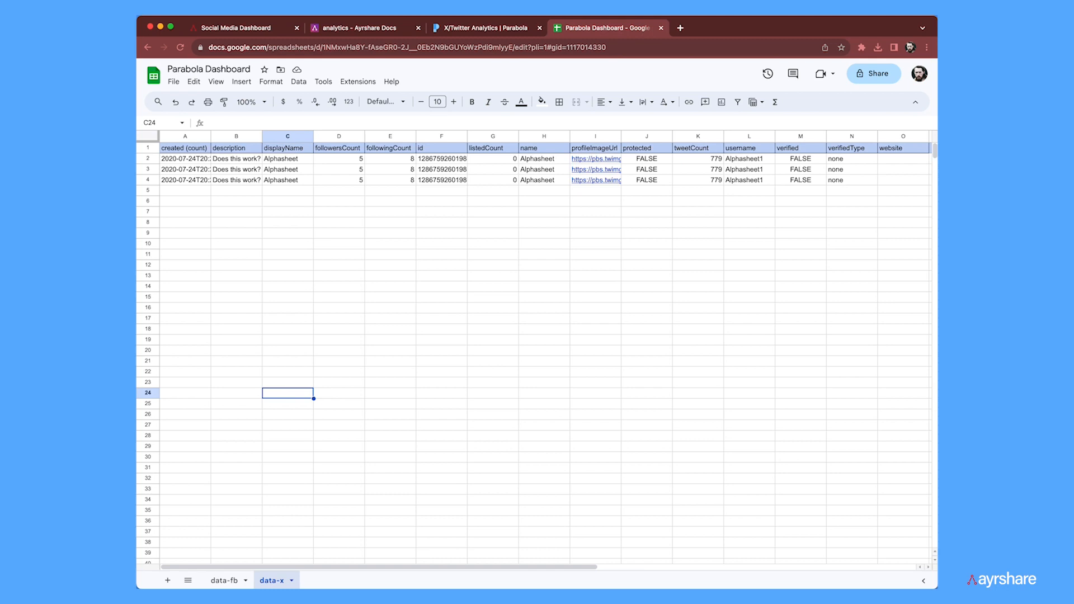
click(485, 28)
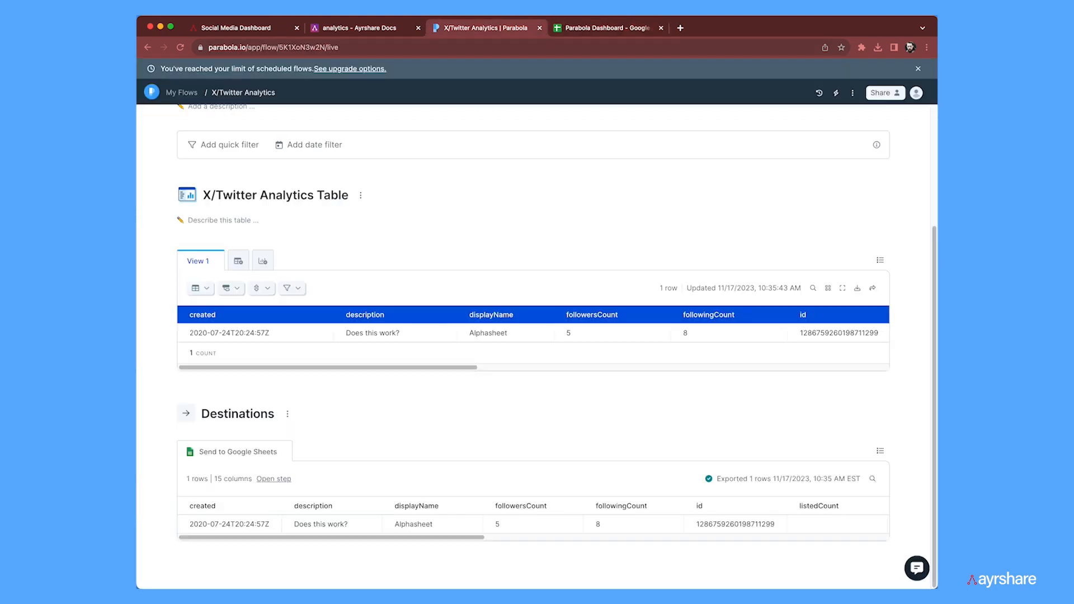
scroll(534, 335, up, 5)
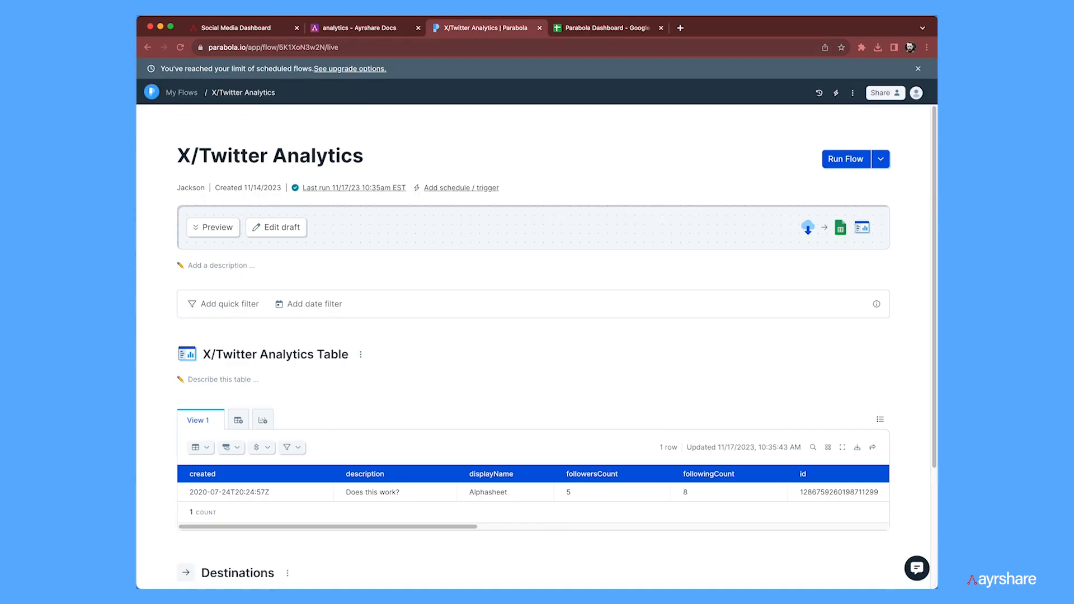